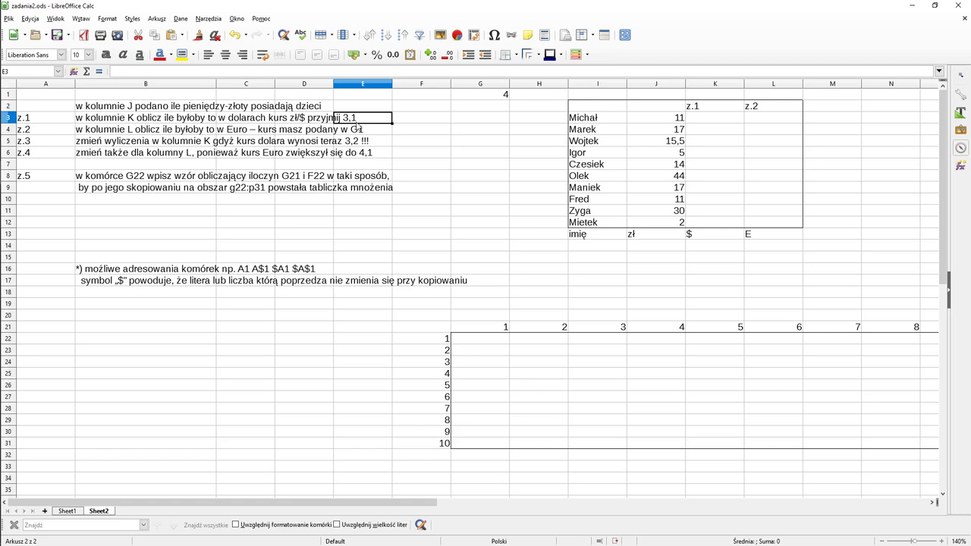
- Enter the formula =J3/3,1 in K3 to convert the first child's złoty amount to dollars
click(699, 122)
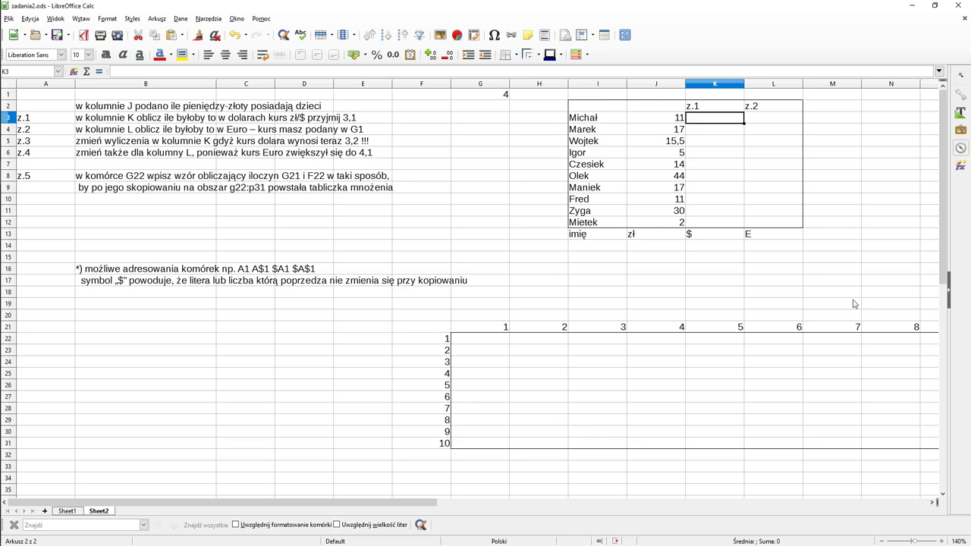
text(=)
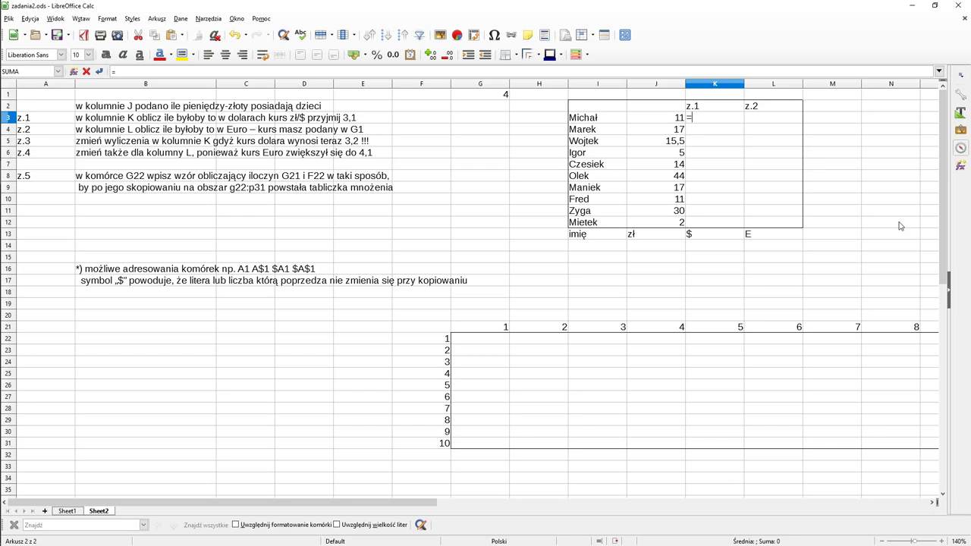
click(668, 120)
text(/)
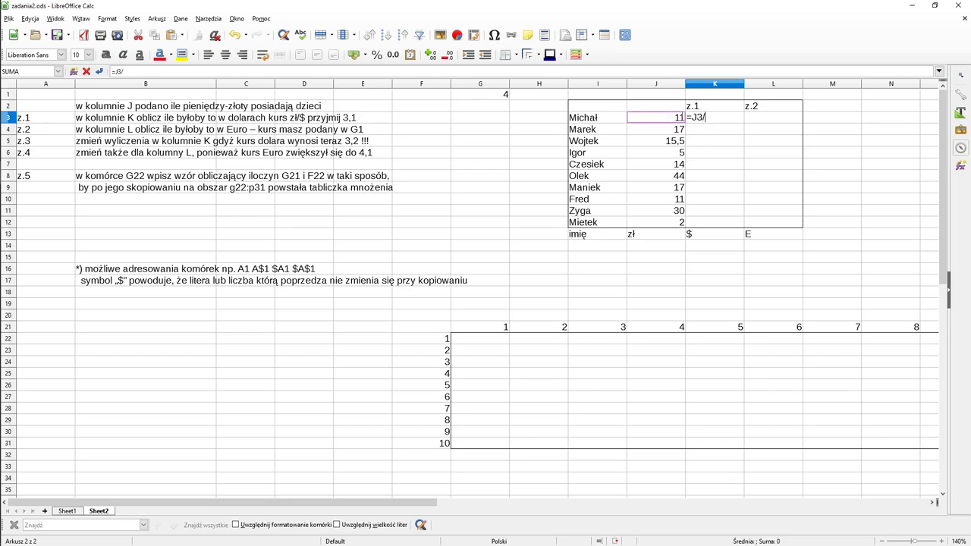
text(3,1)
key(Return)
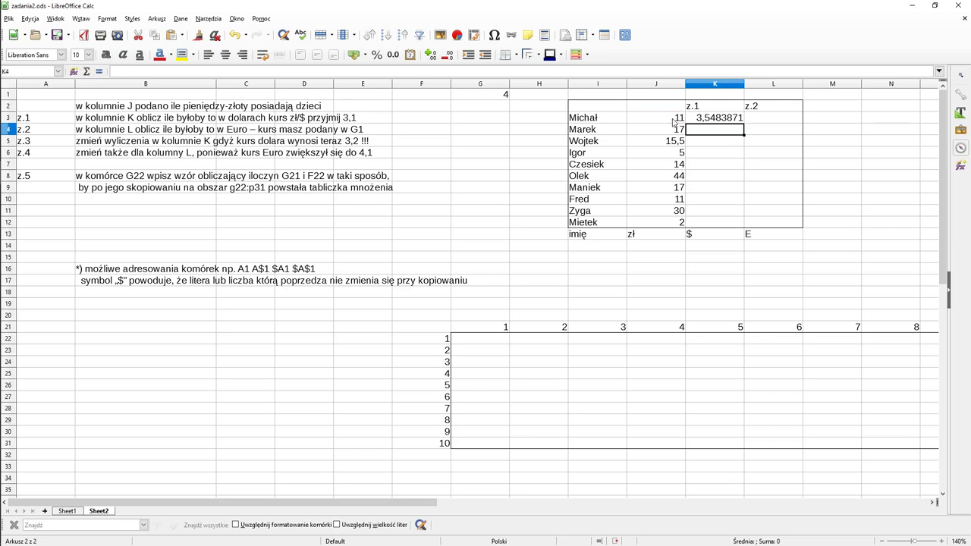
- Copy the dollar formula from K3 into K4:K6
click(711, 120)
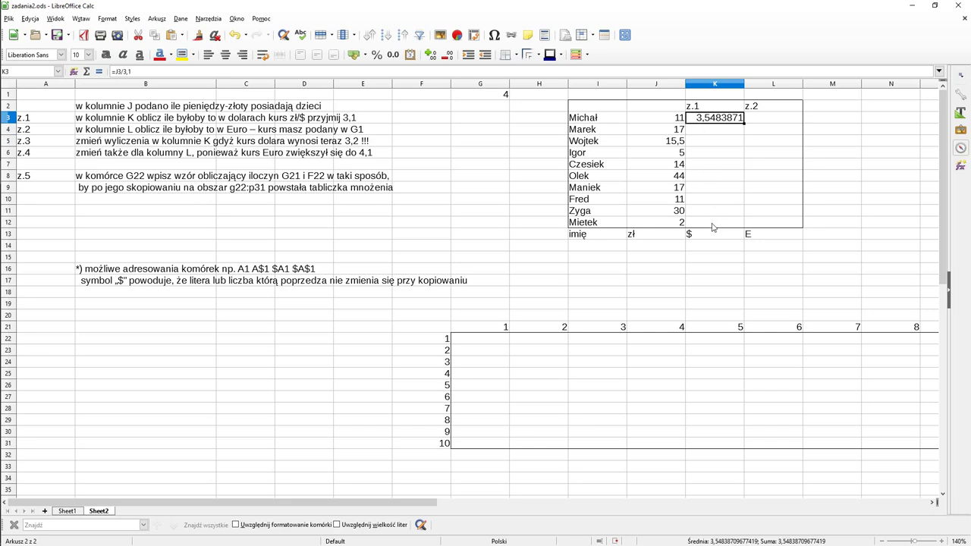
key(ctrl+c)
click(715, 134)
drag(716, 135, 719, 155)
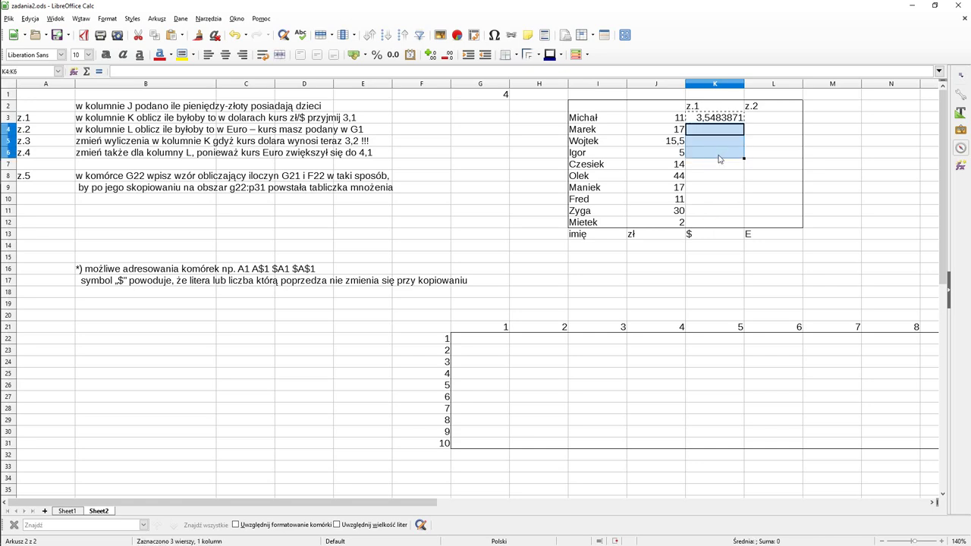
key(ctrl+v)
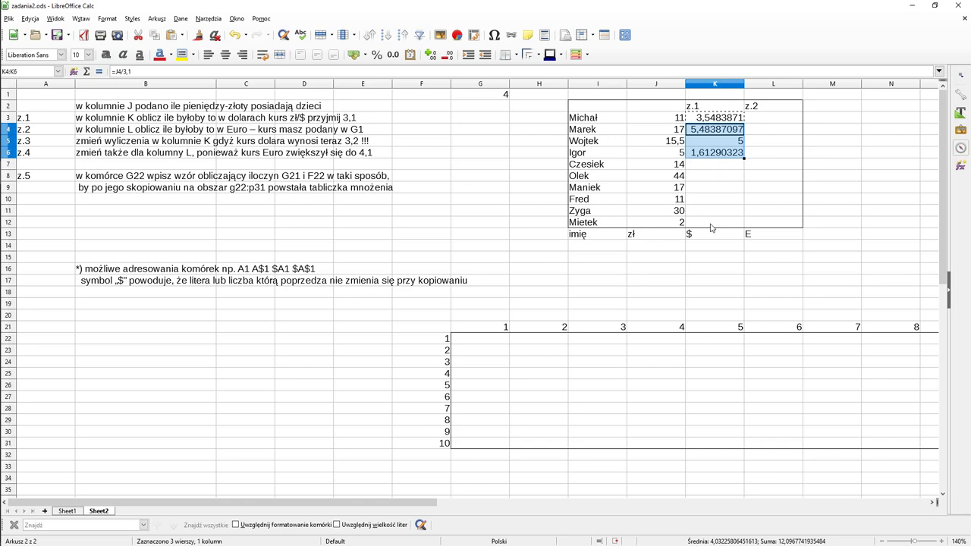
- Fill the formula in K6 down through K12 to complete the dollar column
click(712, 224)
click(733, 155)
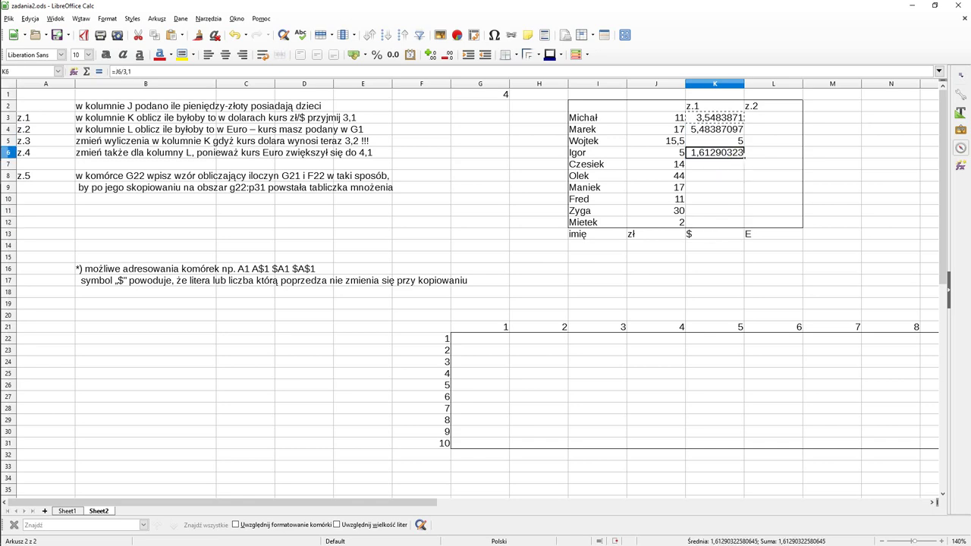
drag(744, 165, 744, 223)
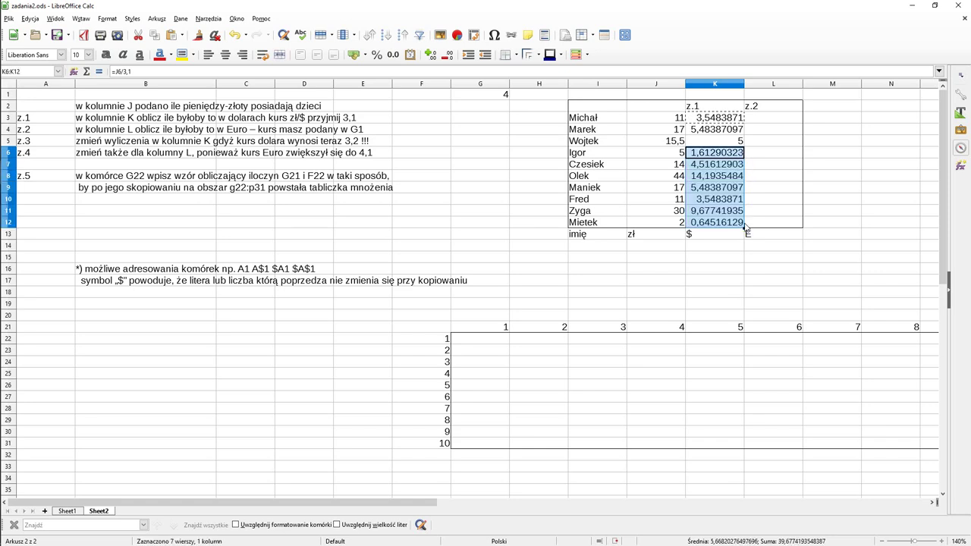
- Inspect how the cell reference adapts in the formulas of K9, K3, K4 and K5
click(729, 189)
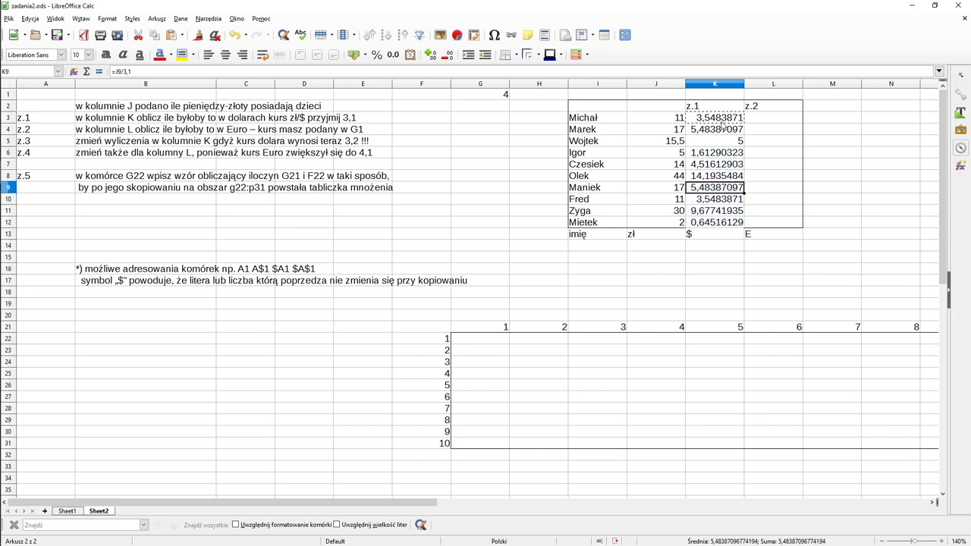
click(720, 119)
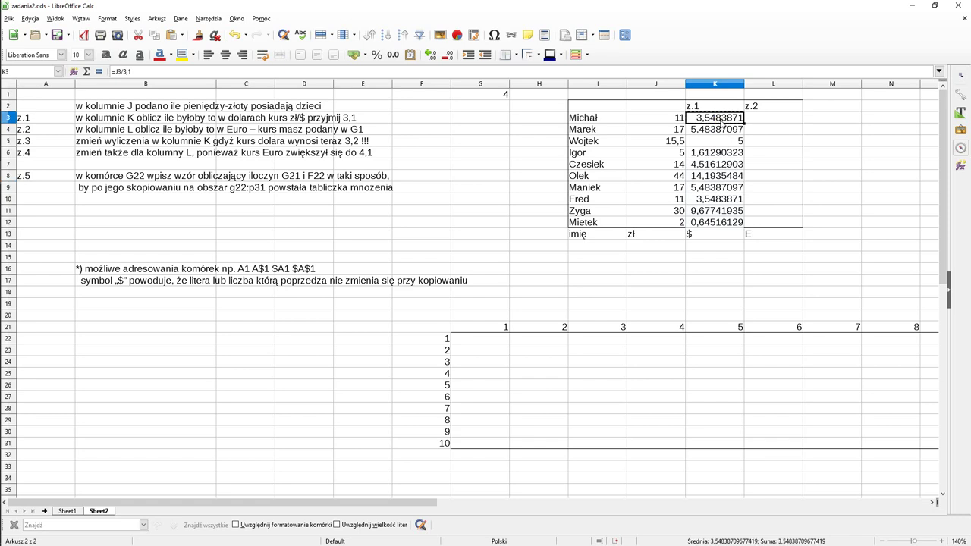
key(F2)
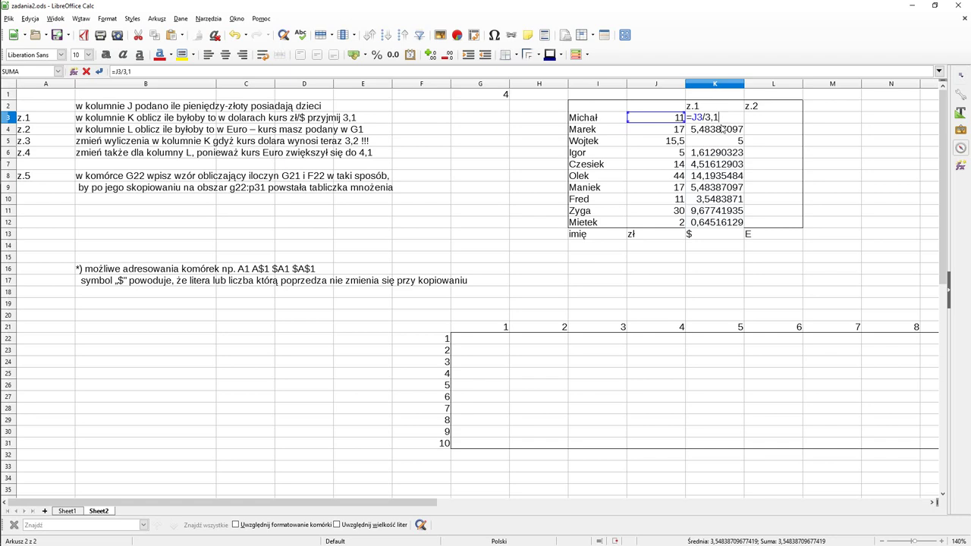
key(Return)
key(Down)
key(F2)
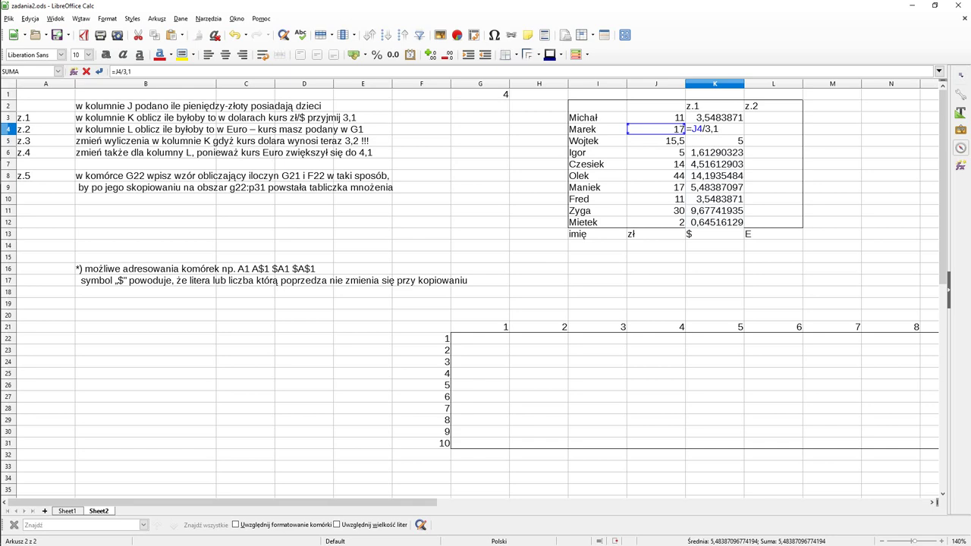
key(Escape)
click(717, 144)
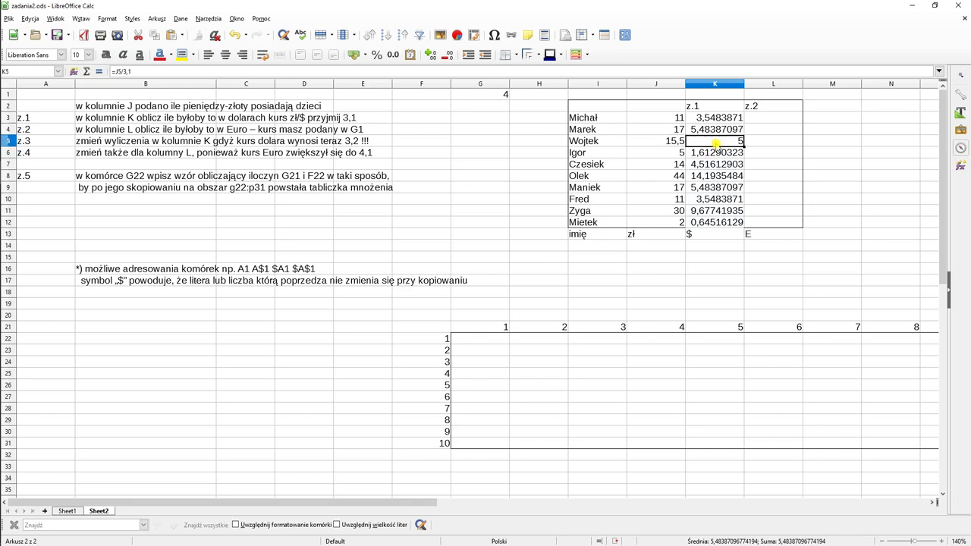
key(F2)
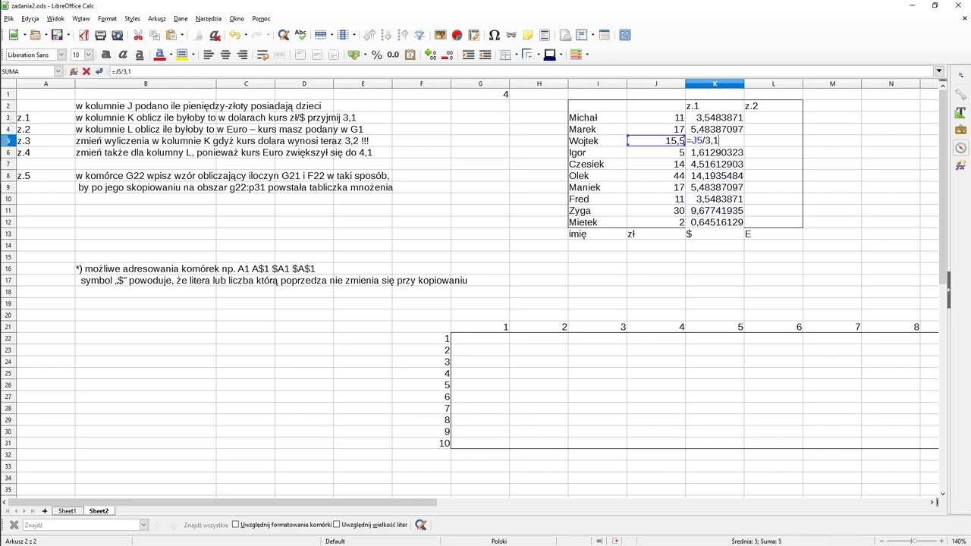
key(Return)
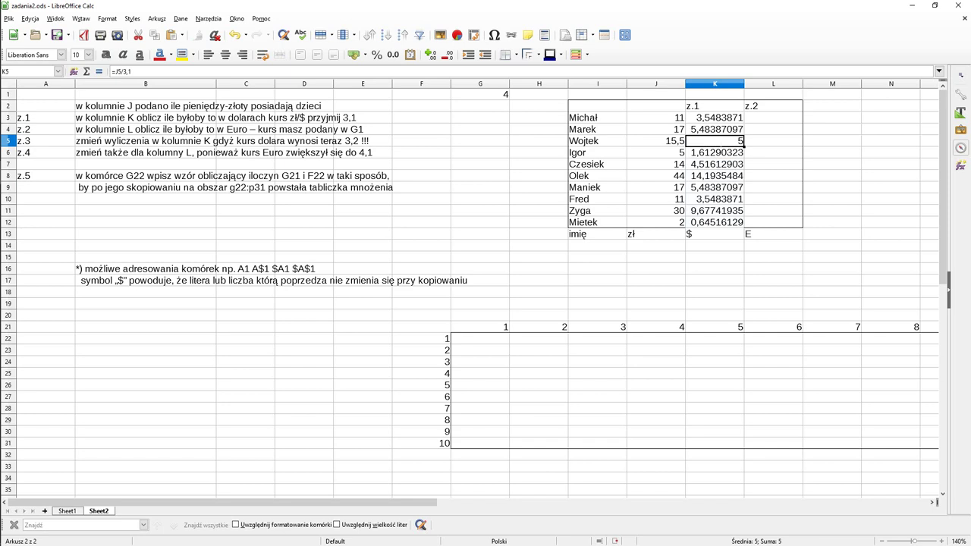
- Re-enter 3,1 as the divisor in K3's formula
click(720, 120)
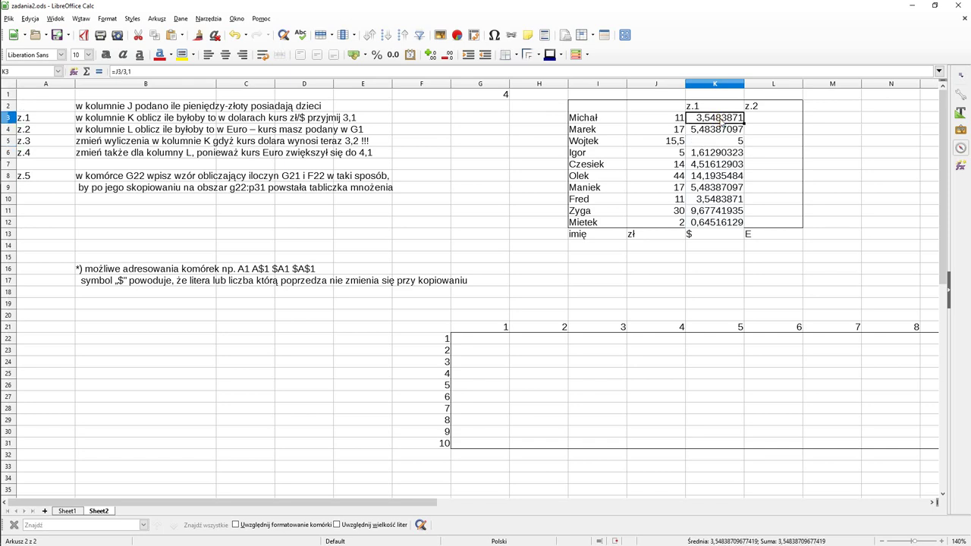
key(F2)
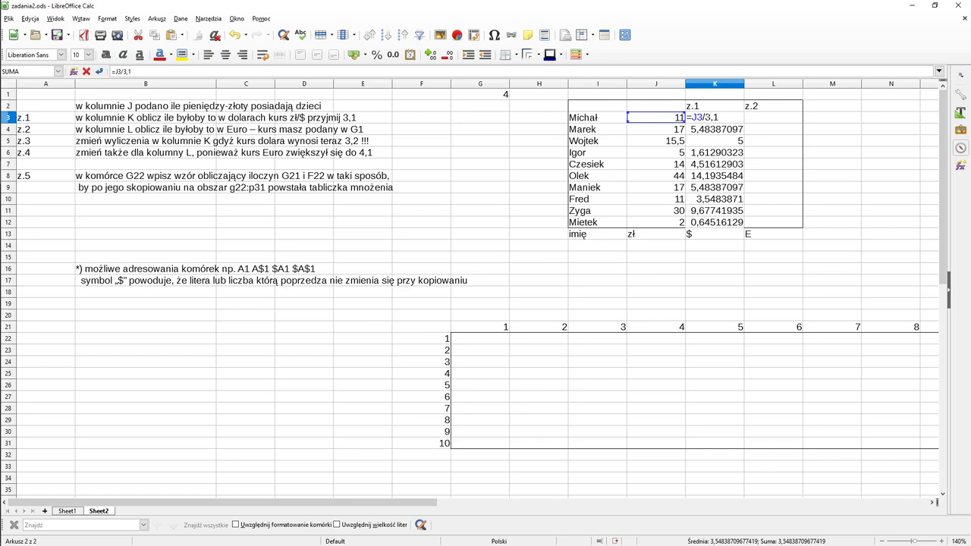
key(BackSpace)
key(BackSpace)
text(,1)
key(Return)
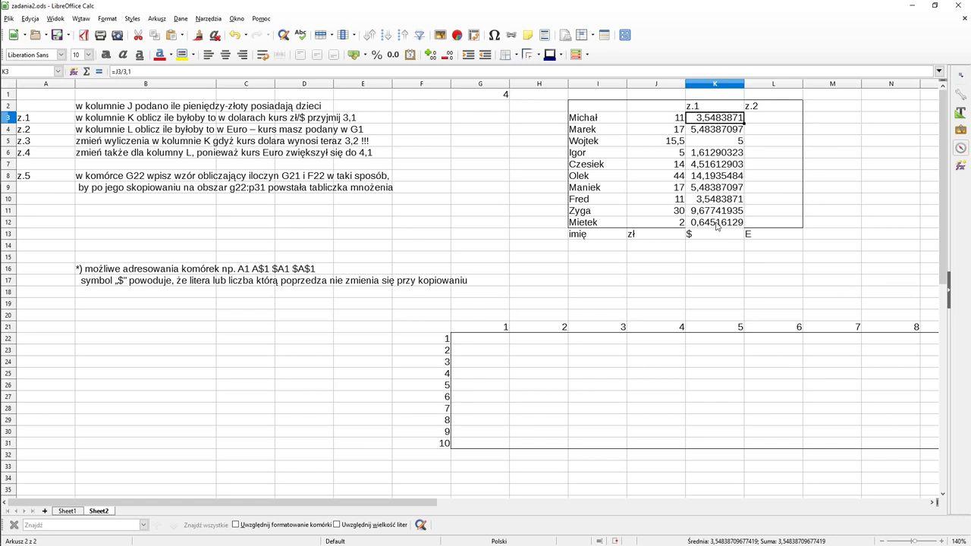
- Examine which cell the formula in K12, the last row of the dollar column, refers to
click(716, 223)
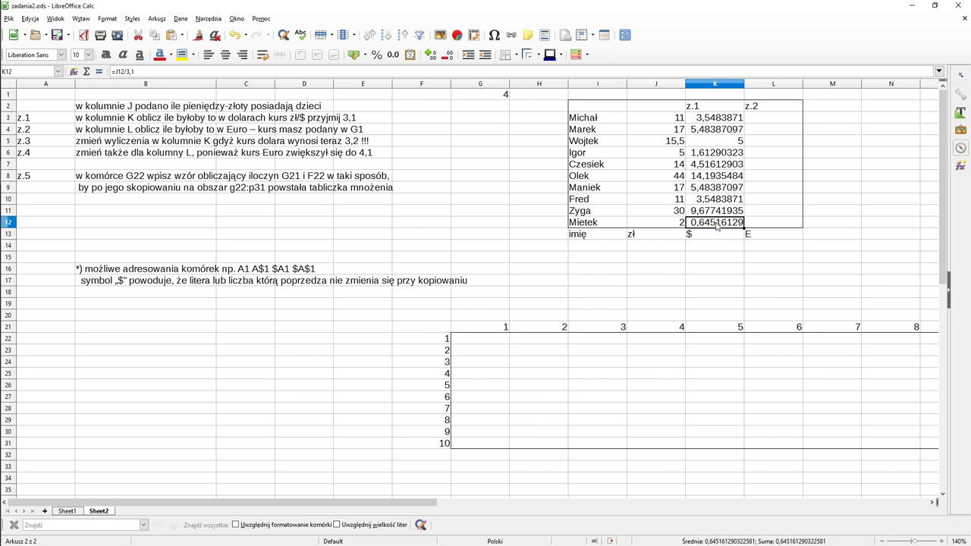
double_click(716, 225)
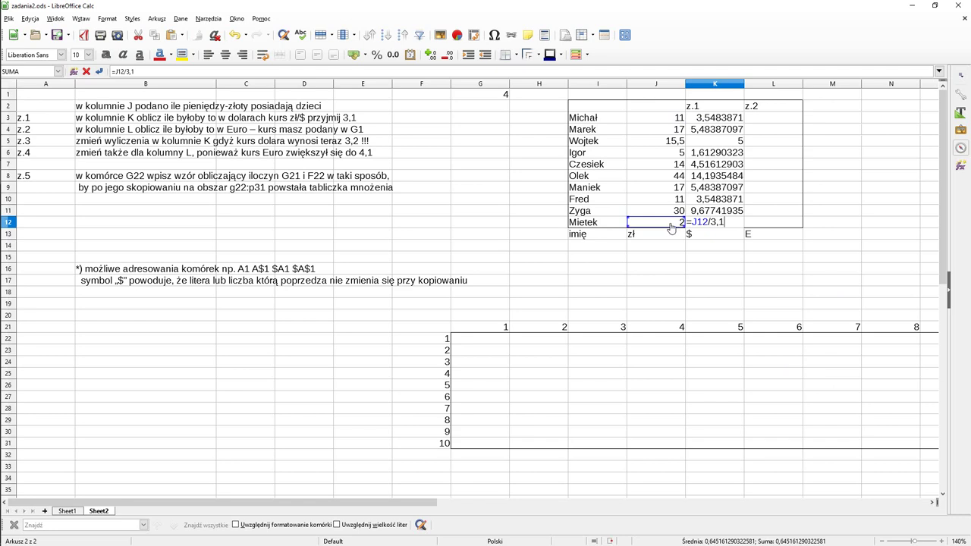
key(Return)
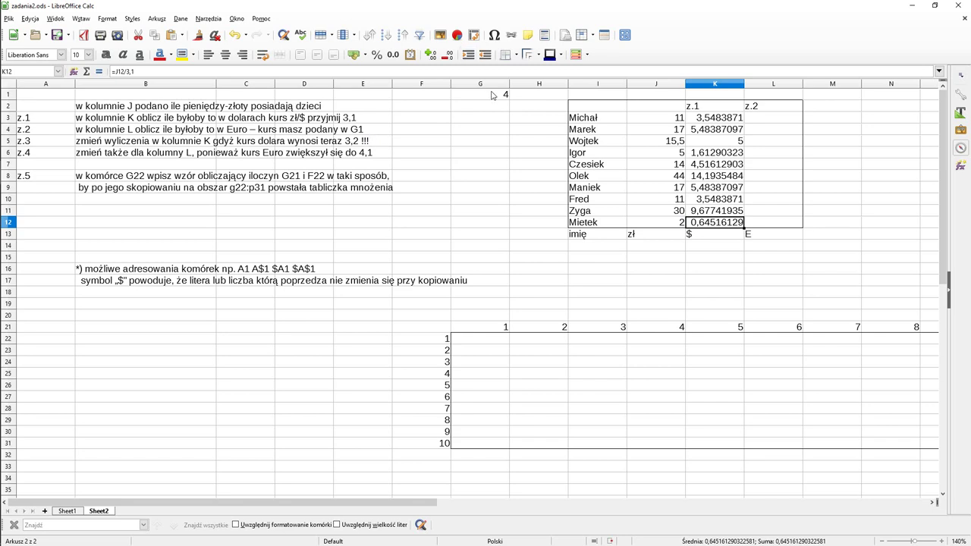
- Enter the formula =J3/G1 in L3 to convert the first złoty amount using the euro rate cell
click(781, 119)
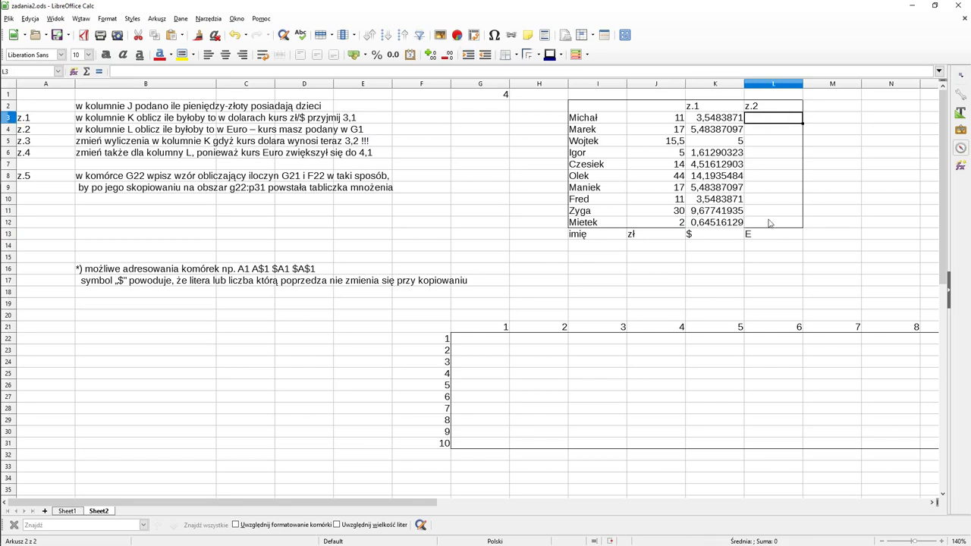
text(=)
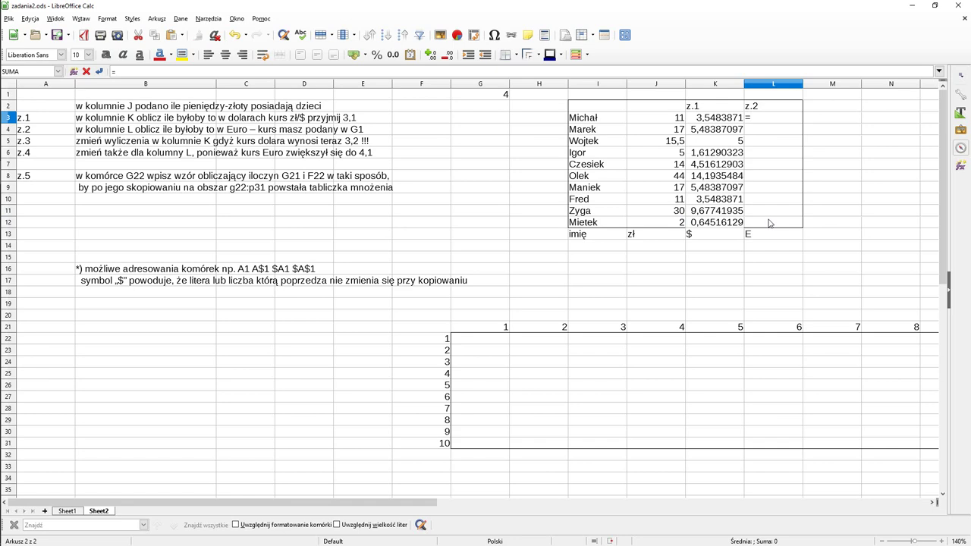
click(671, 121)
text(/4)
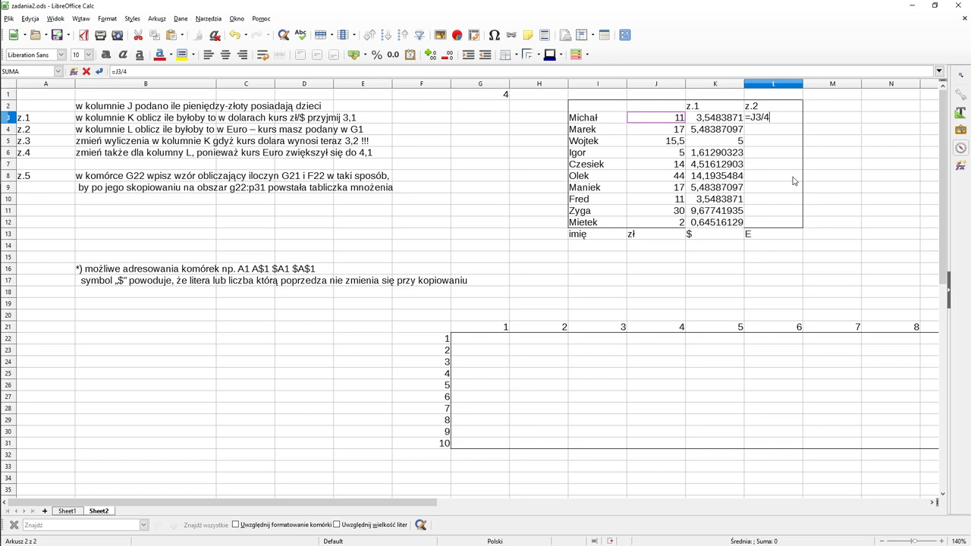
key(BackSpace)
click(493, 99)
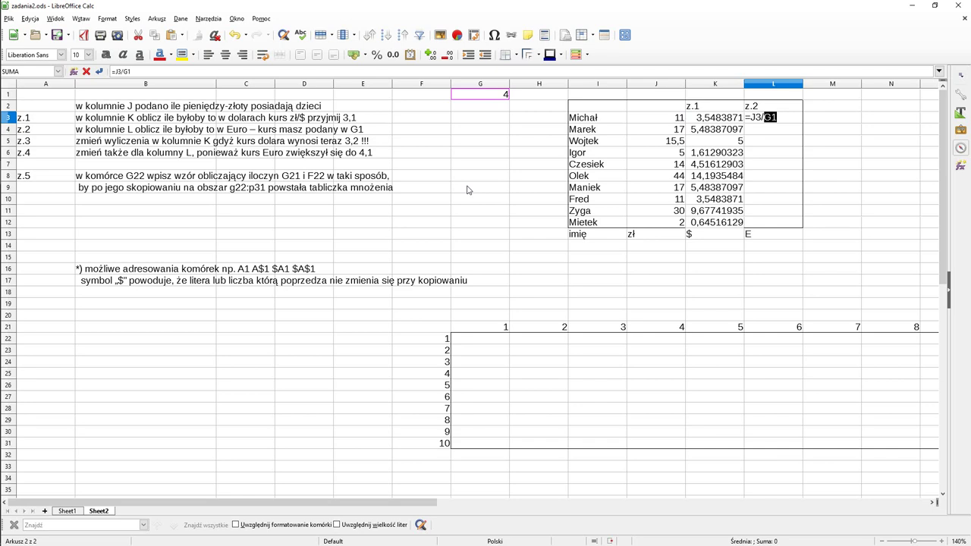
key(Return)
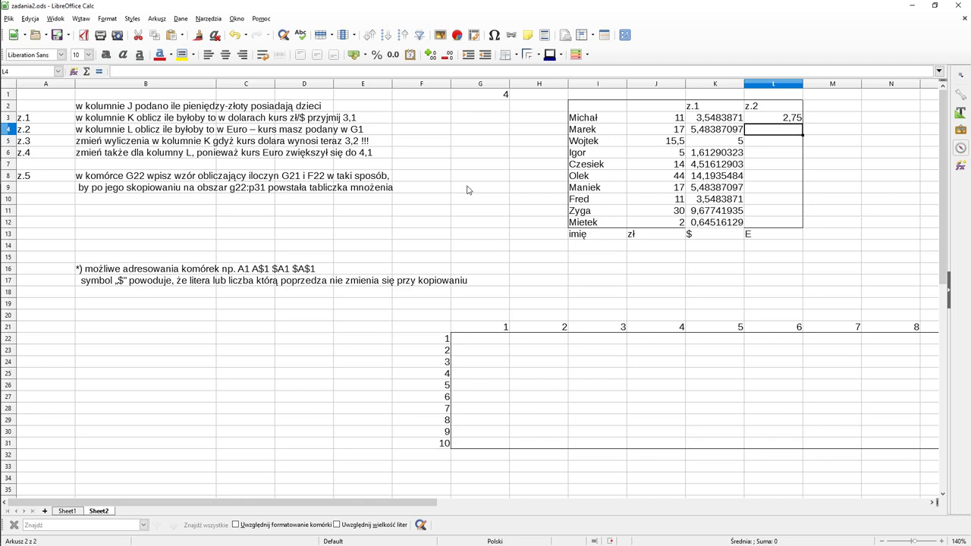
- Fill L3's formula down column L to L13 and clear the surplus copy in L13
key(Up)
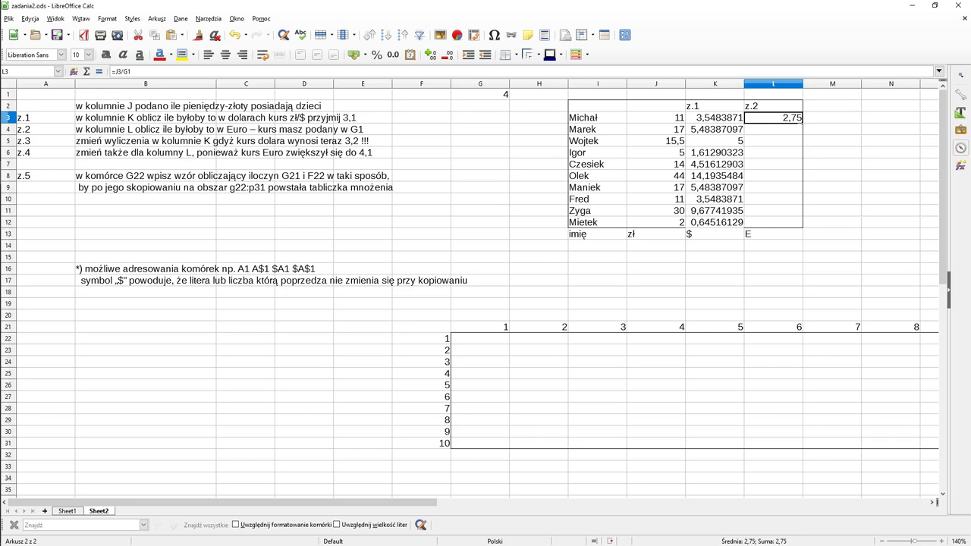
double_click(802, 123)
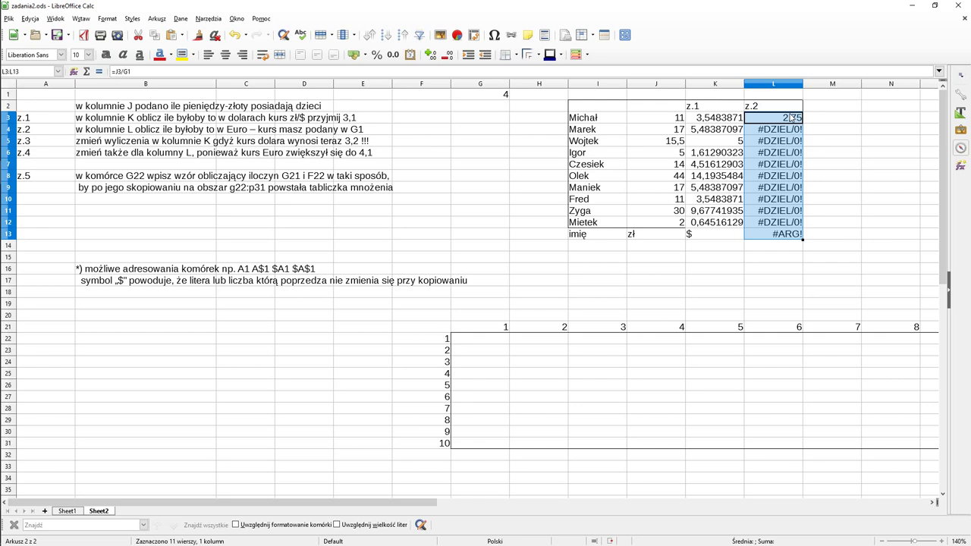
click(790, 237)
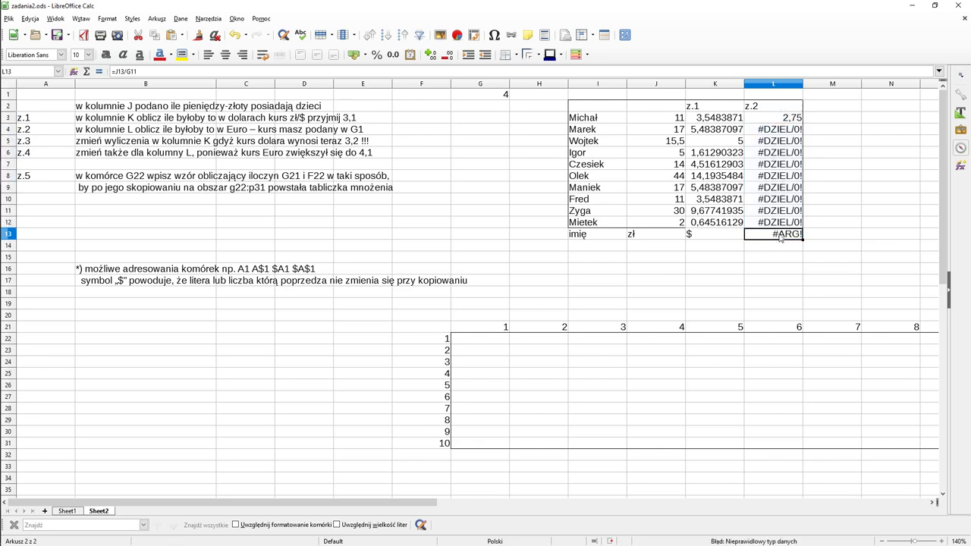
click(781, 237)
key(Delete)
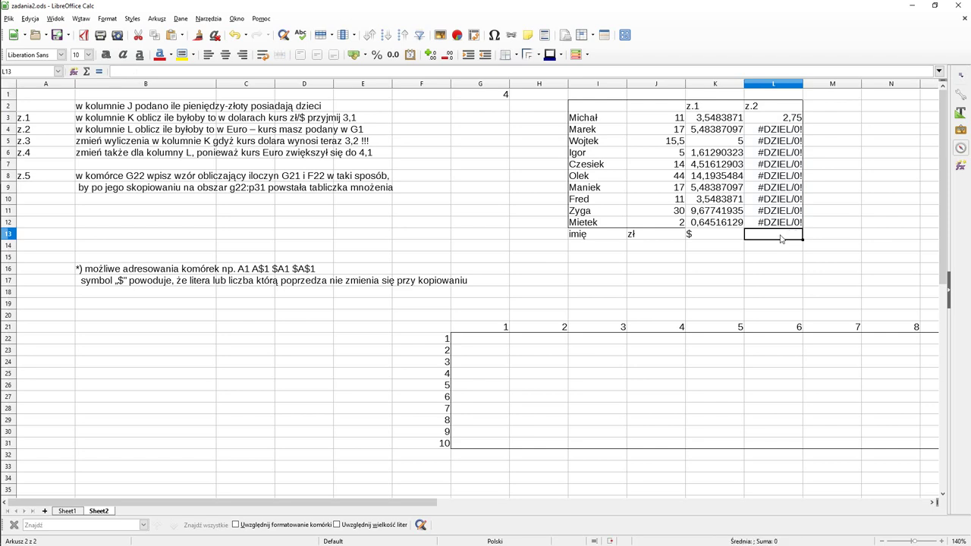
- Compare the rate cell references in the euro formulas of L3 and L4
key(Up)
key(Up)
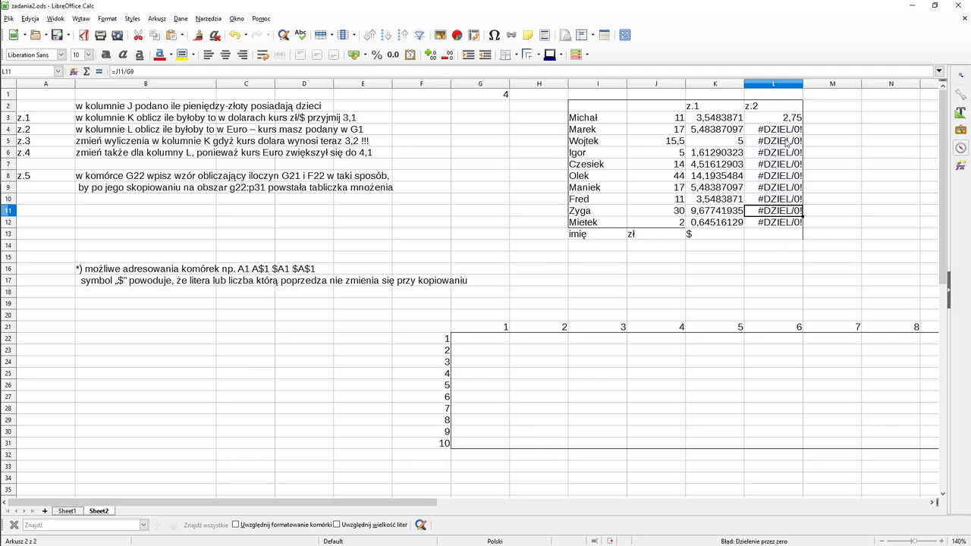
click(786, 134)
click(789, 122)
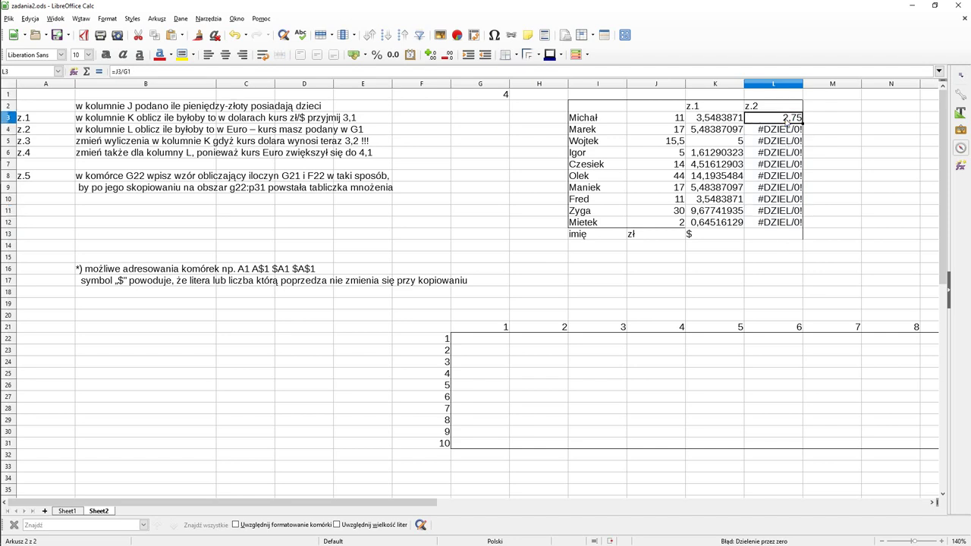
double_click(786, 121)
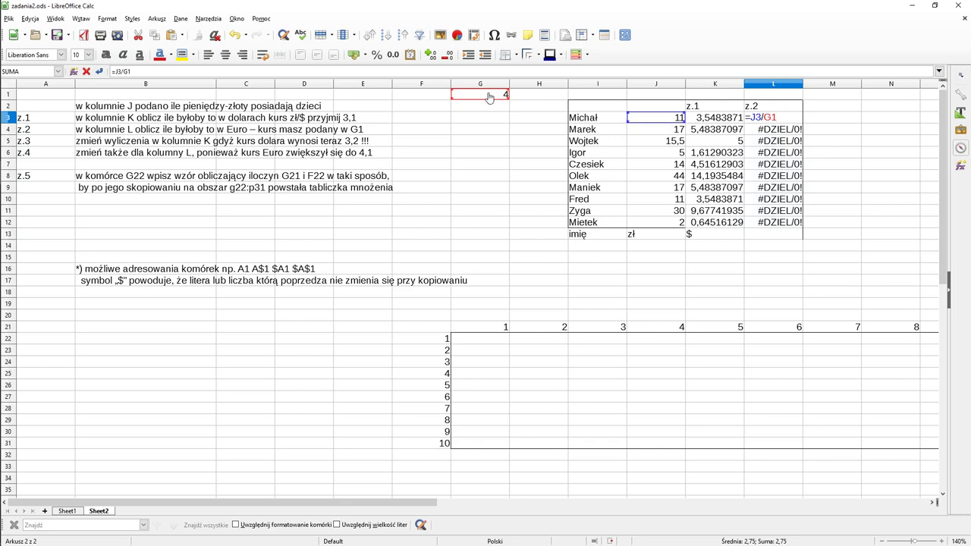
key(Escape)
click(765, 134)
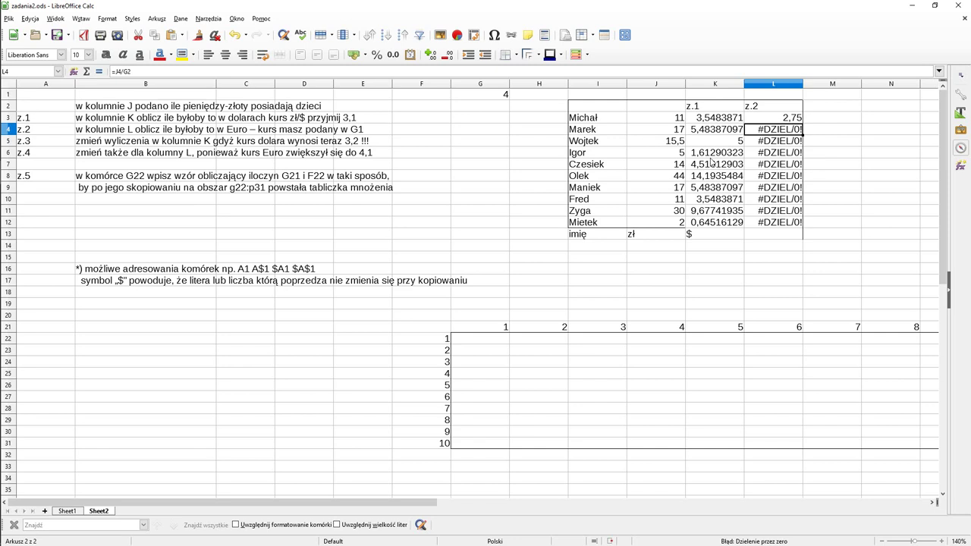
- Compare the formulas in K9 and L9 and examine which cells the euro formula in L9 refers to
click(773, 190)
click(719, 188)
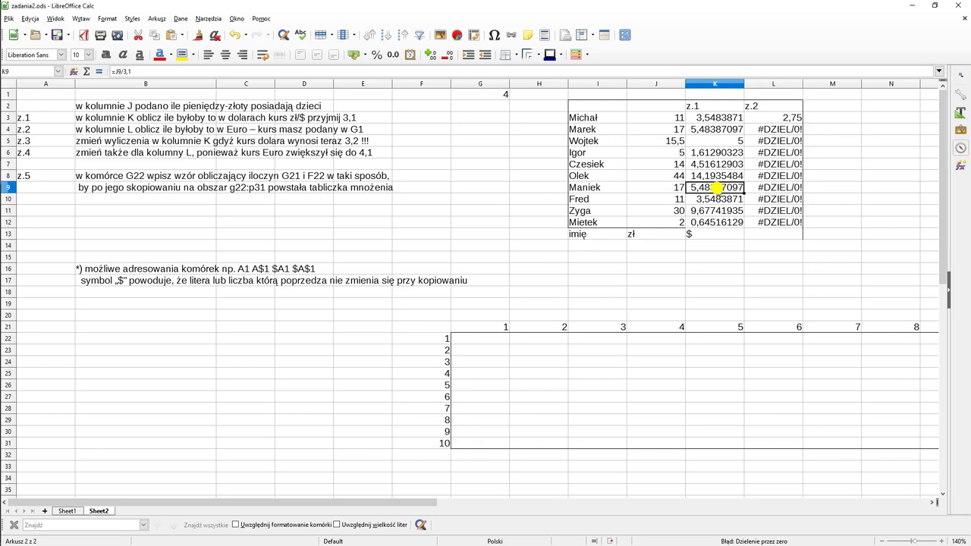
click(493, 146)
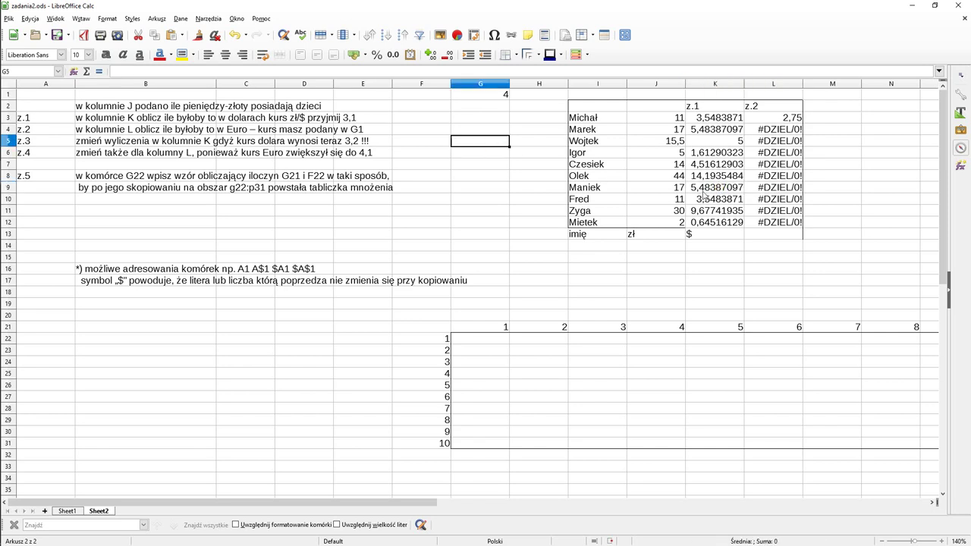
click(765, 189)
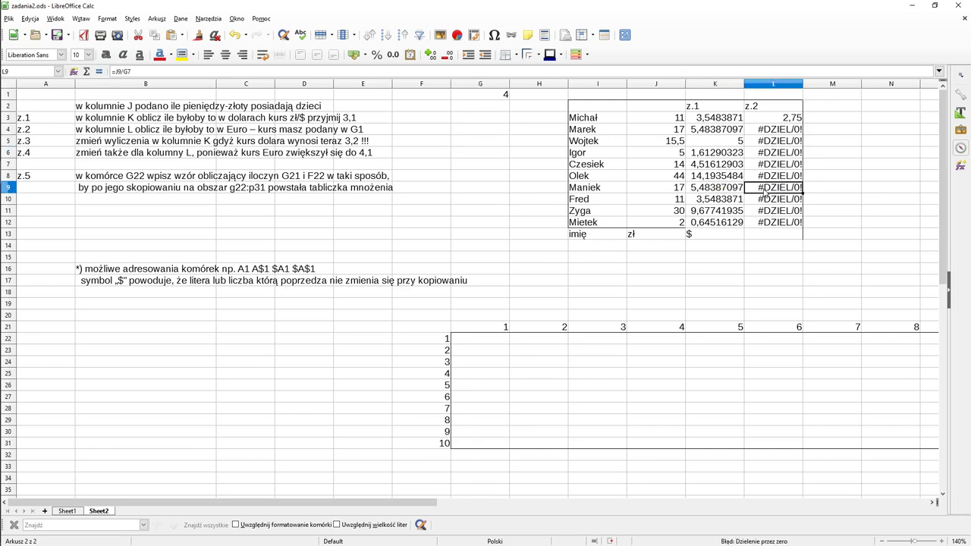
key(F2)
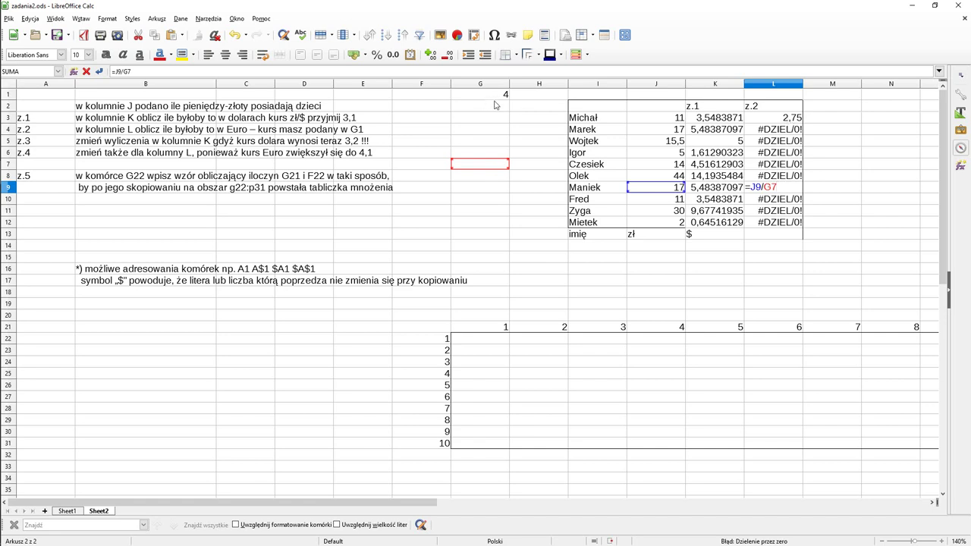
key(Escape)
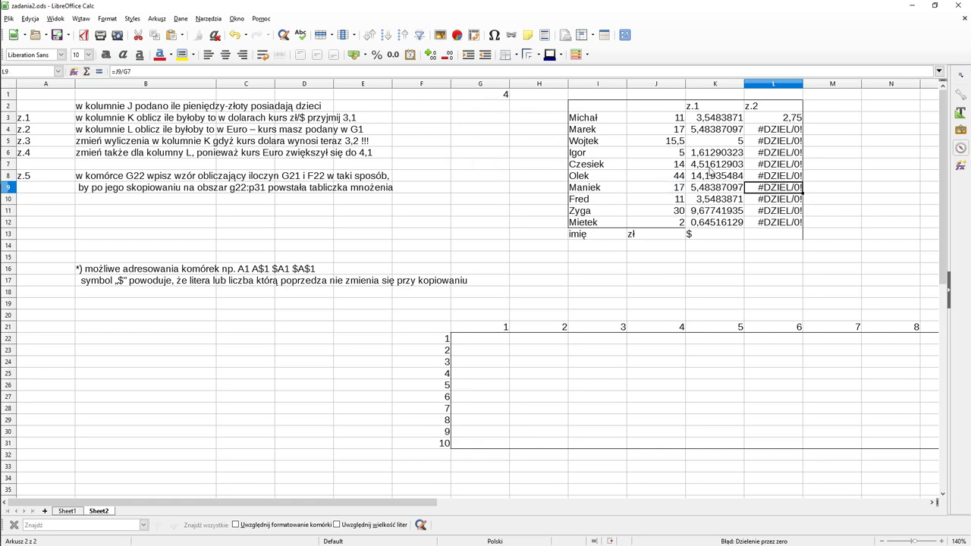
- Clear the euro formulas in L4:L12 and change L3's formula to =J3/G$1 to lock the rate row
drag(785, 130, 778, 223)
key(Delete)
click(780, 118)
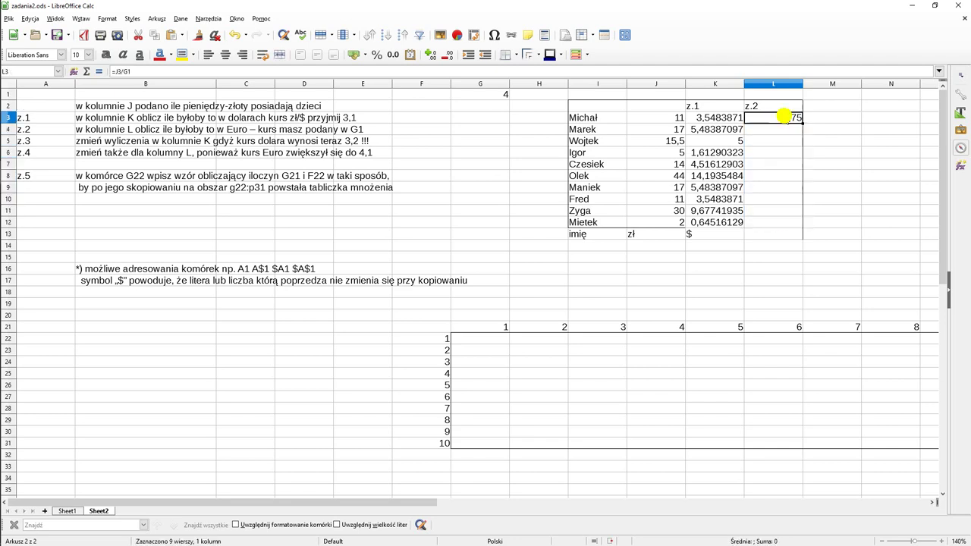
text(=J3/G1)
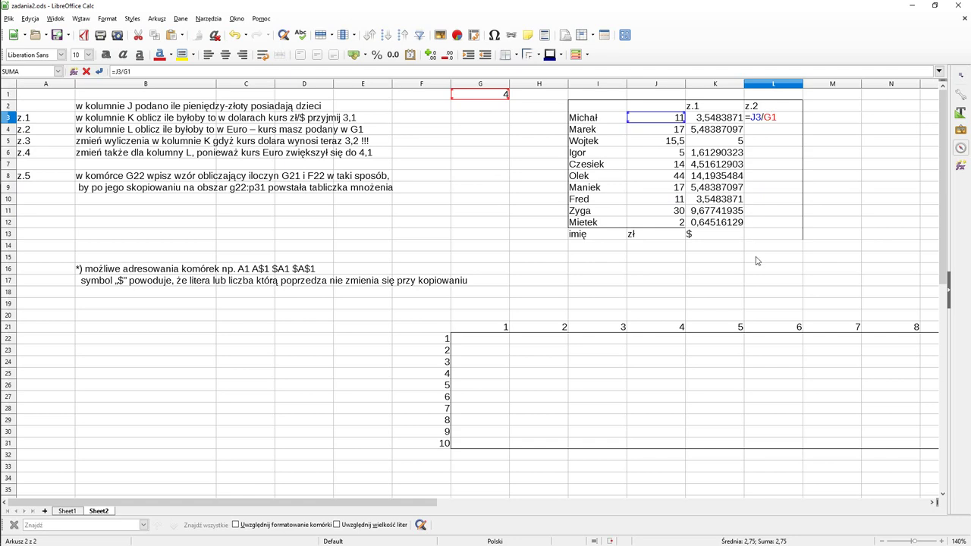
text($)
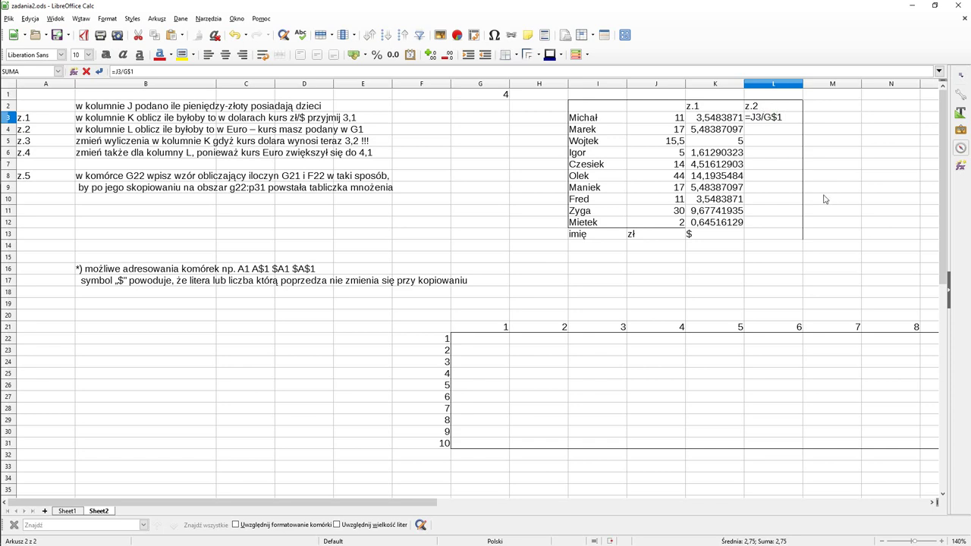
text($)
key(BackSpace)
key(Return)
- Fill L3's formula with the locked rate row down column L to L12
click(788, 121)
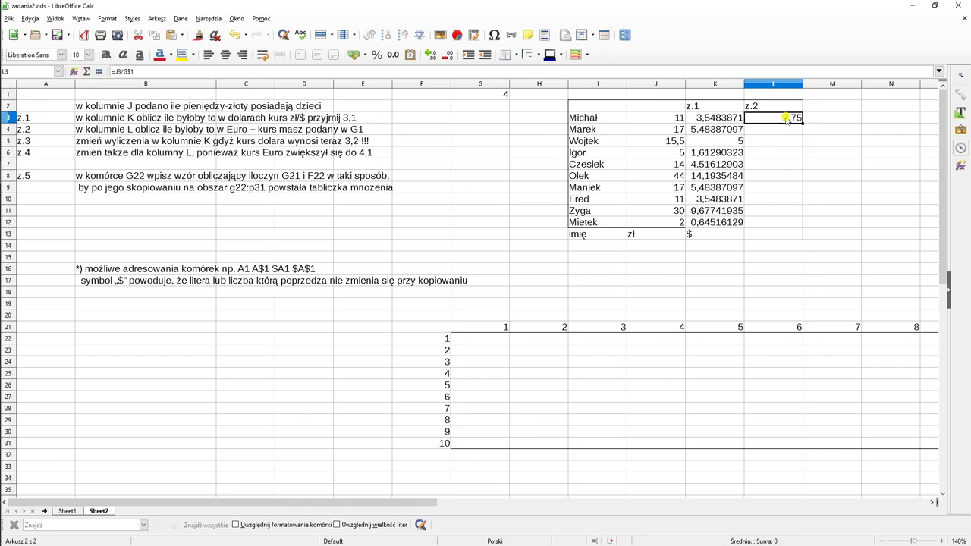
drag(801, 122, 802, 229)
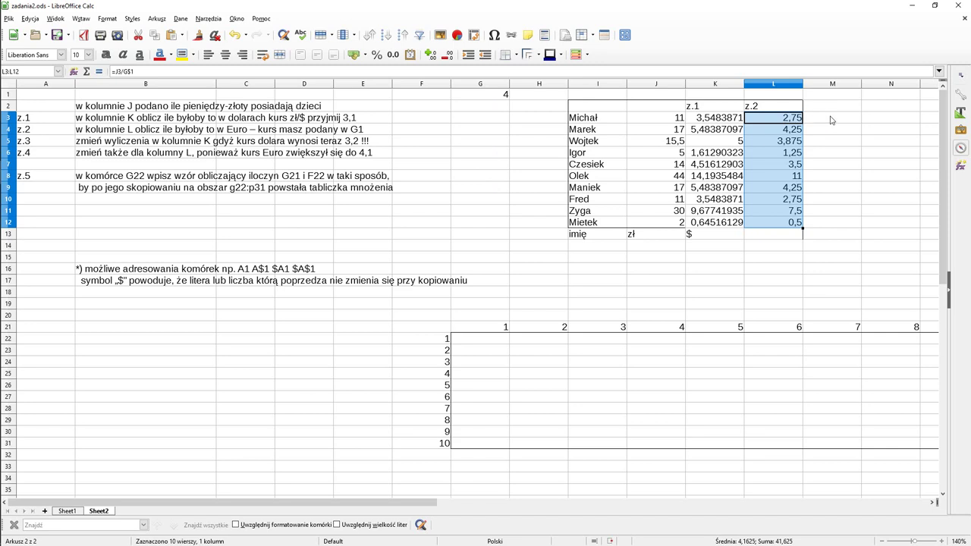
- Check the cell references in the euro formulas of L3, L12, L10 and L8
click(779, 119)
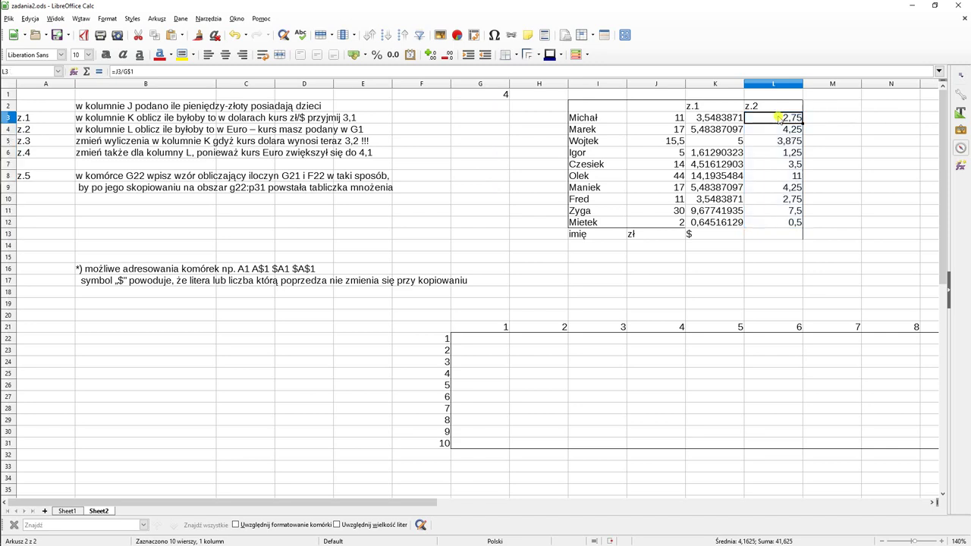
double_click(778, 119)
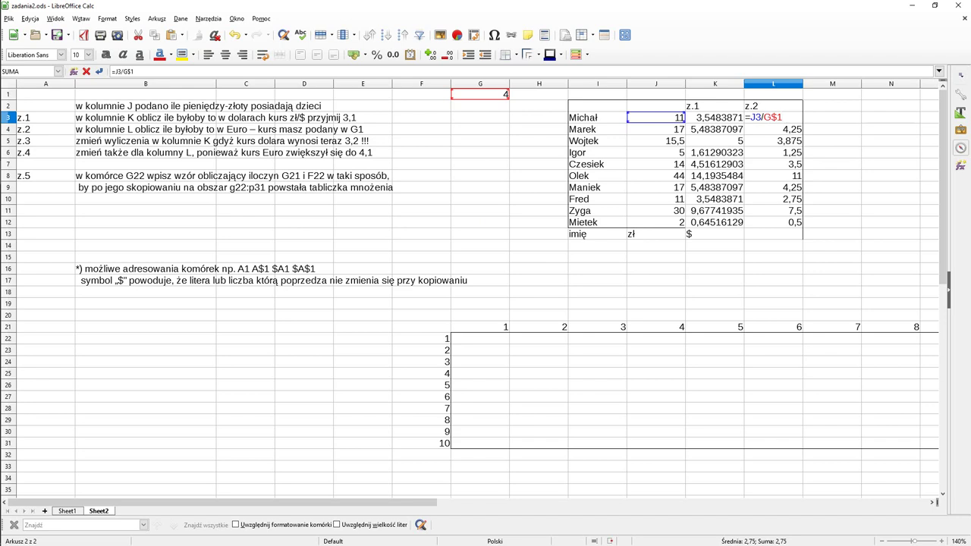
key(Return)
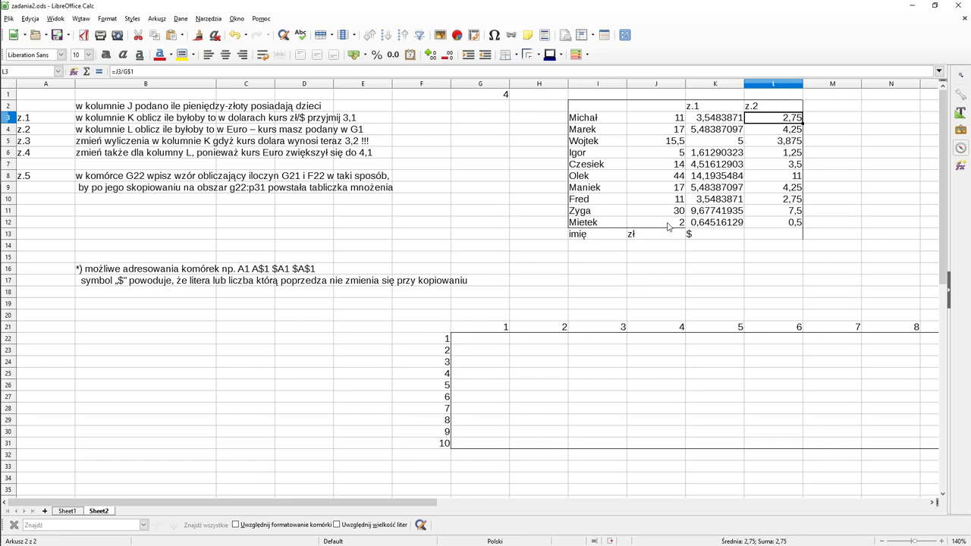
click(787, 223)
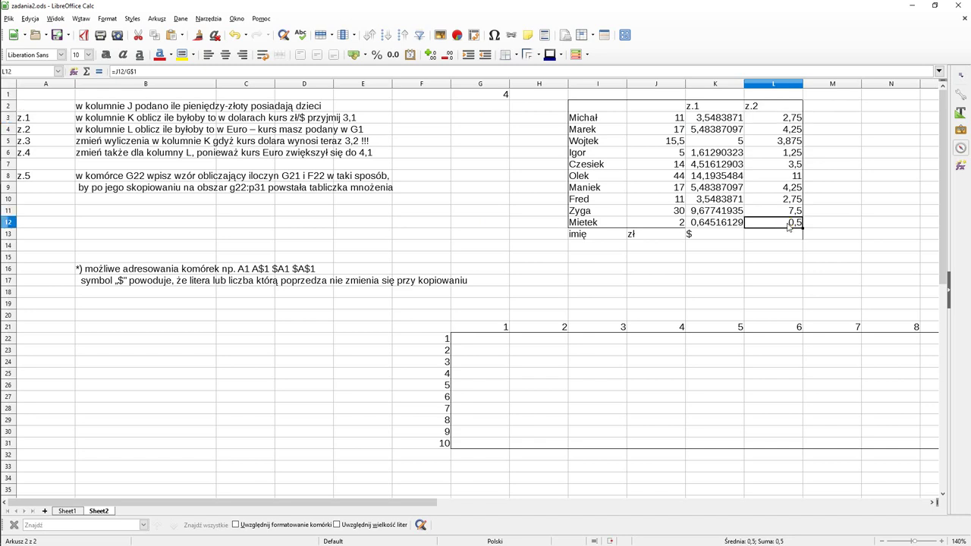
double_click(787, 223)
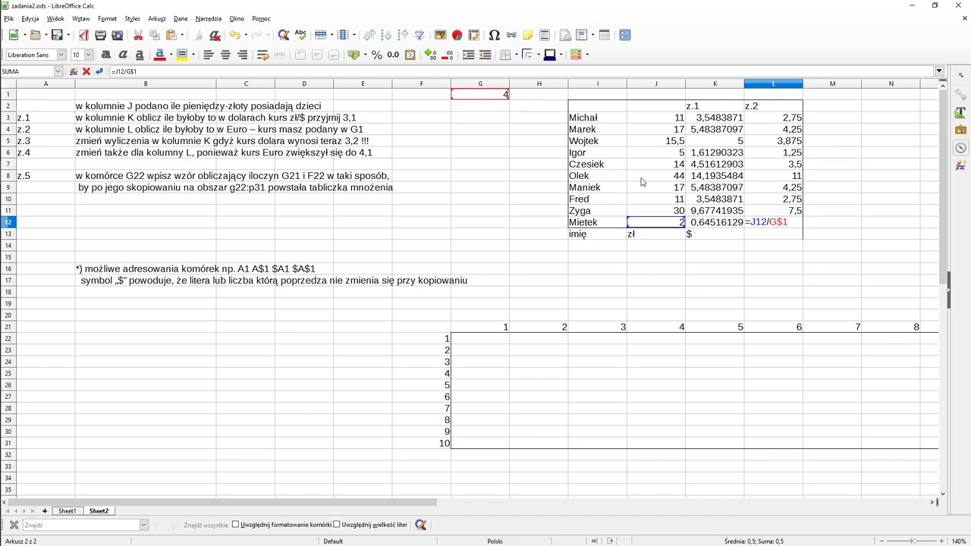
key(Return)
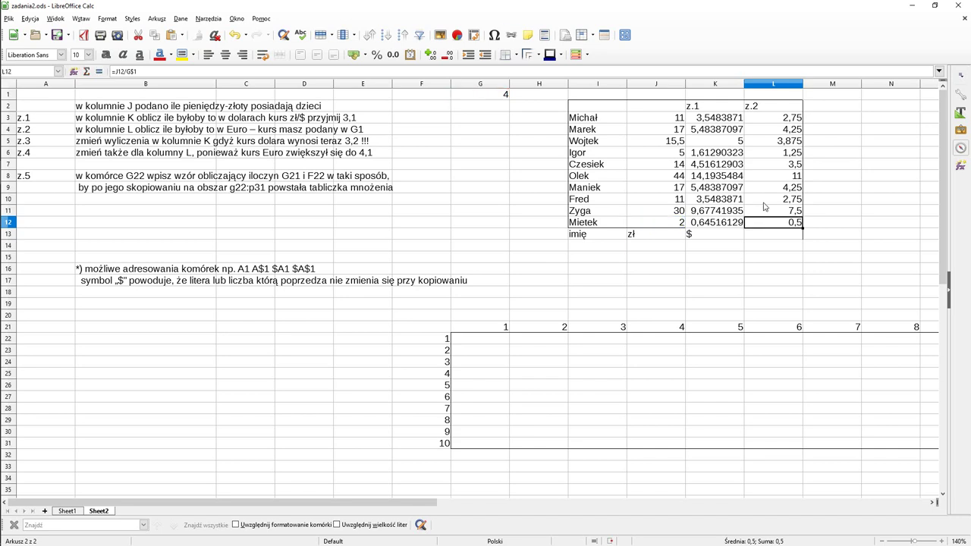
click(768, 198)
double_click(768, 199)
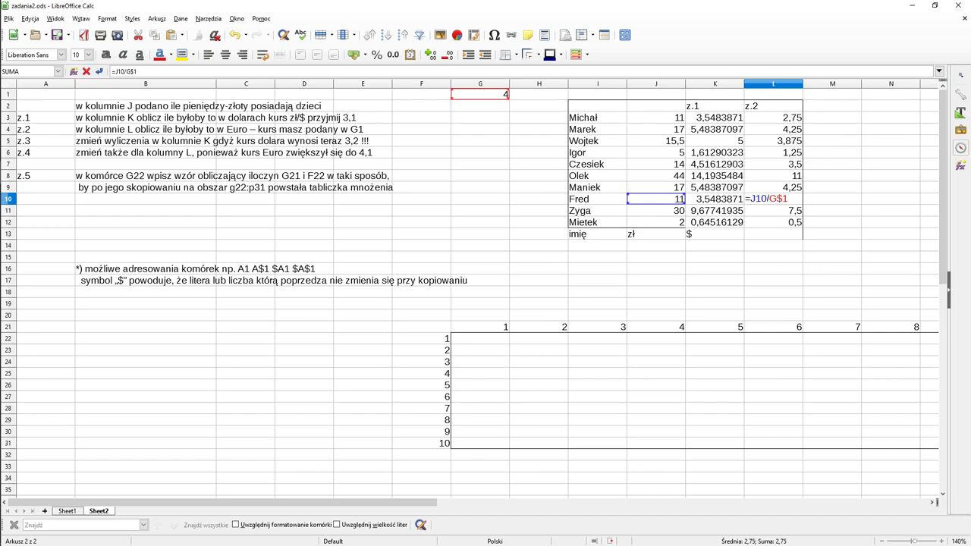
key(Return)
click(763, 179)
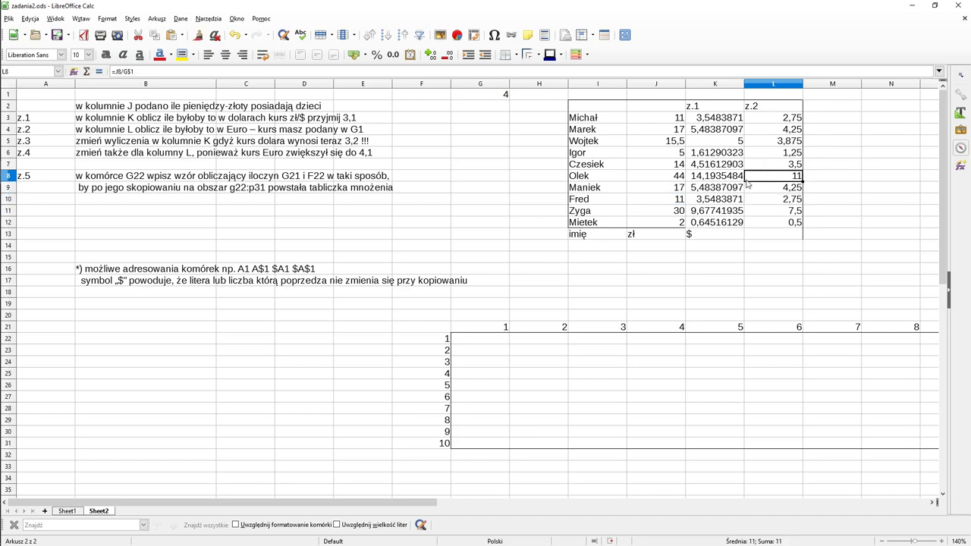
key(F2)
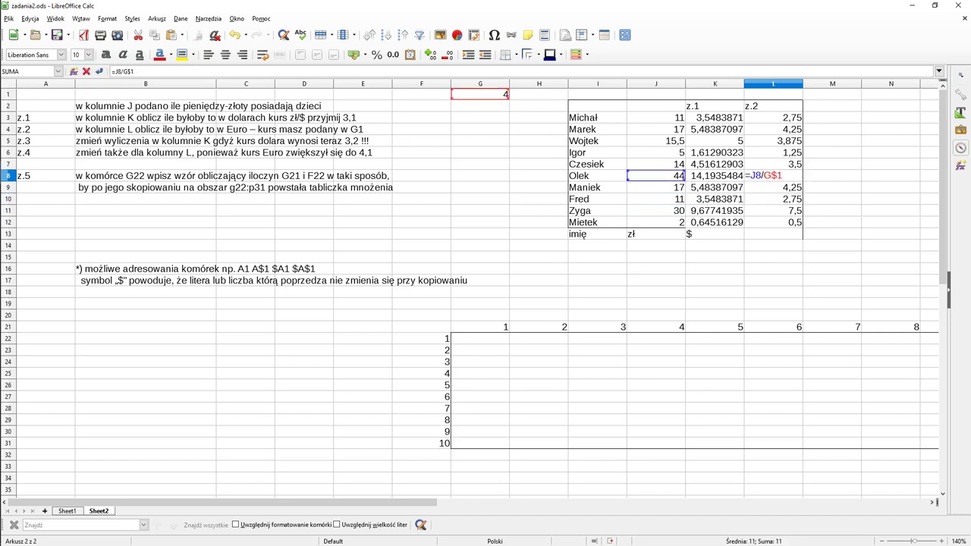
key(Return)
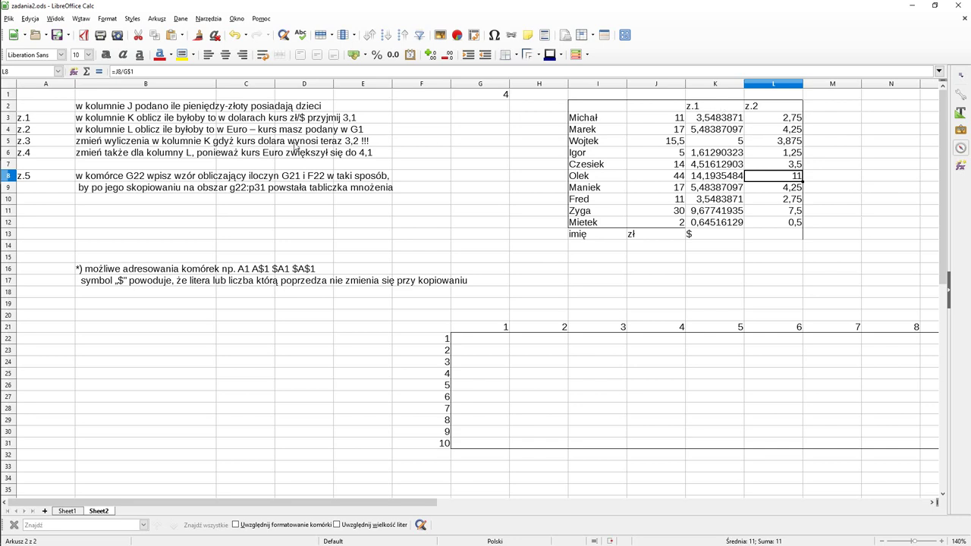
- Change the dollar formula in K3 to =J3/3,2 for the new exchange rate
click(702, 120)
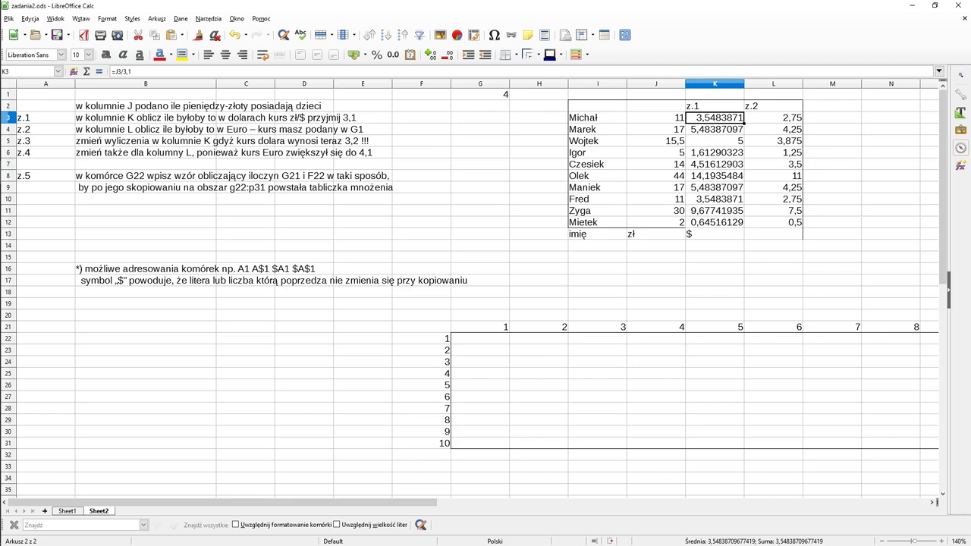
key(F2)
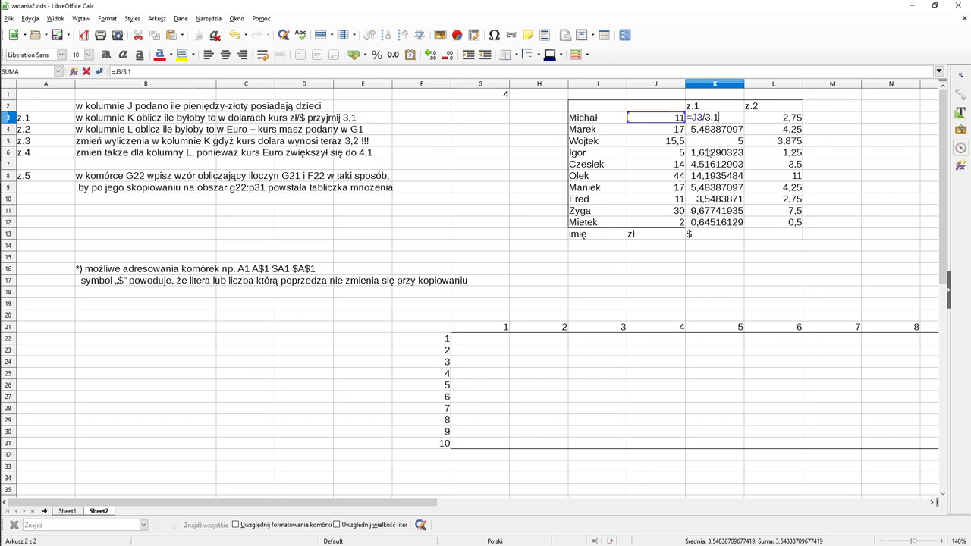
key(BackSpace)
text(2)
key(Return)
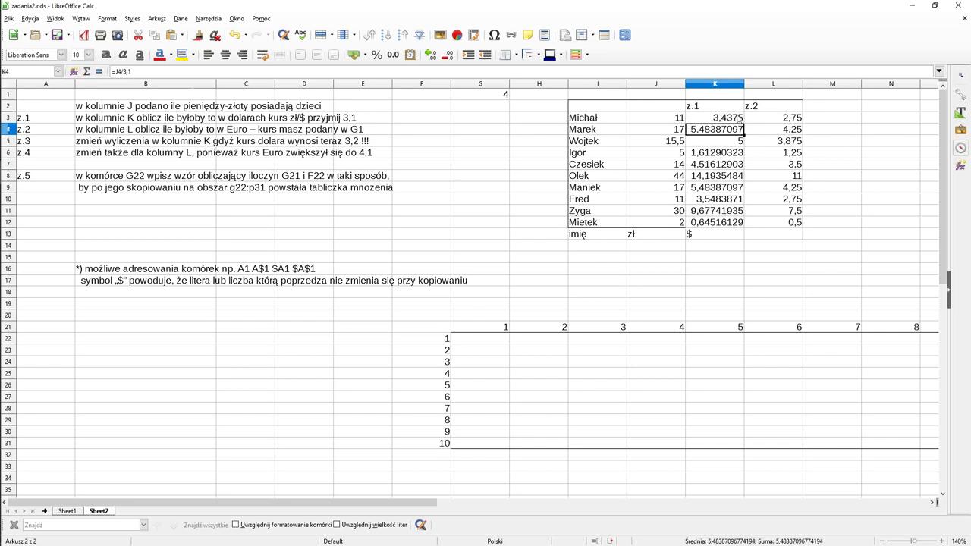
- Fill K3's updated dollar formula down column K to K12
click(738, 118)
drag(744, 123, 748, 223)
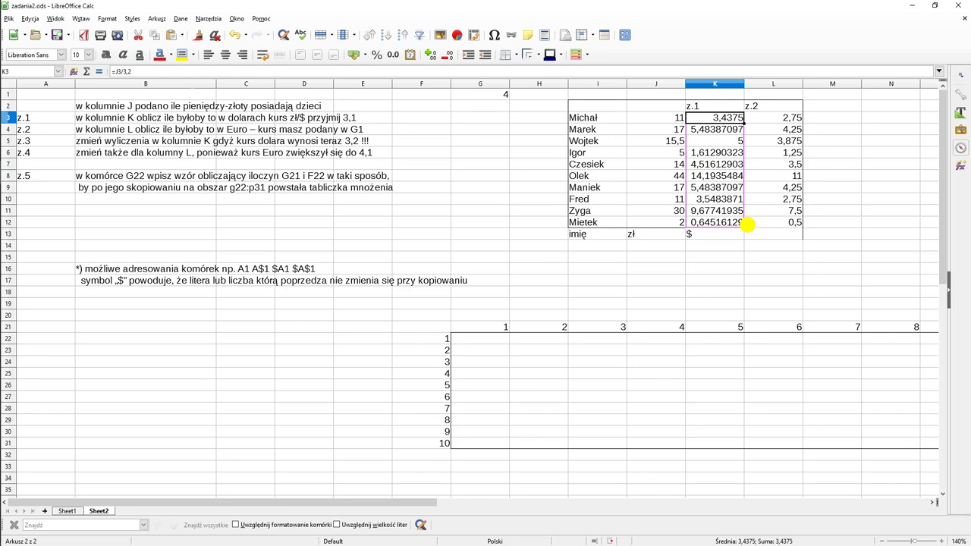
drag(747, 224, 747, 224)
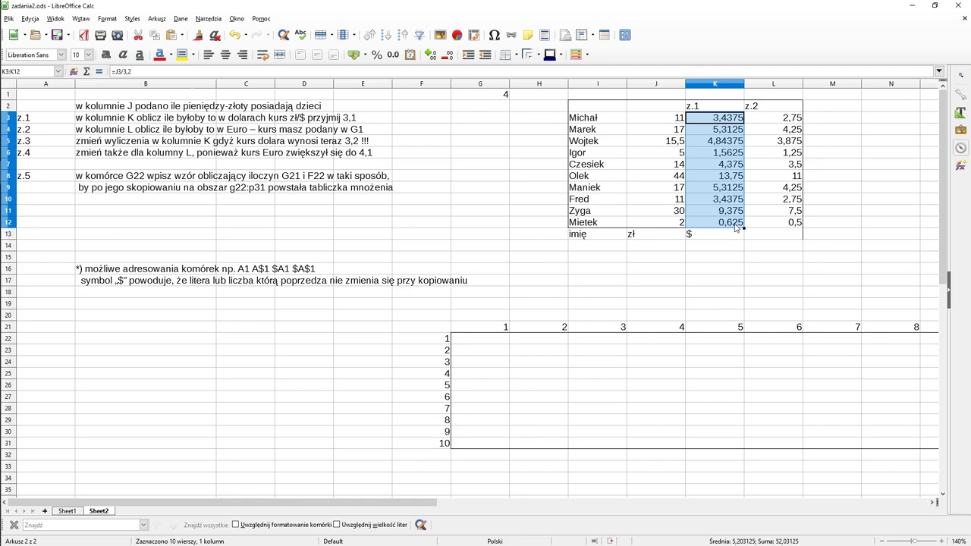
click(734, 225)
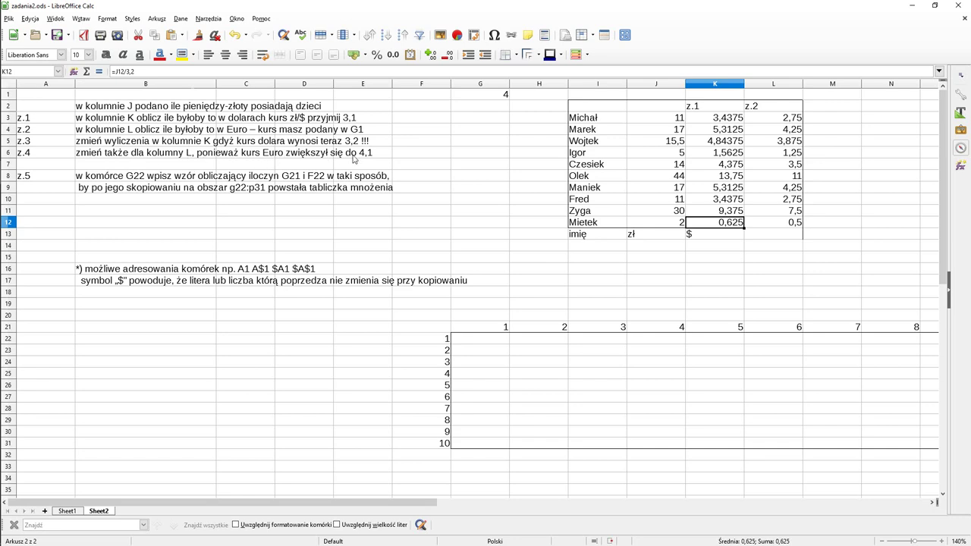
- Check which rate cell L3's formula uses and set the euro rate in G1 to 4,1
click(784, 120)
key(F2)
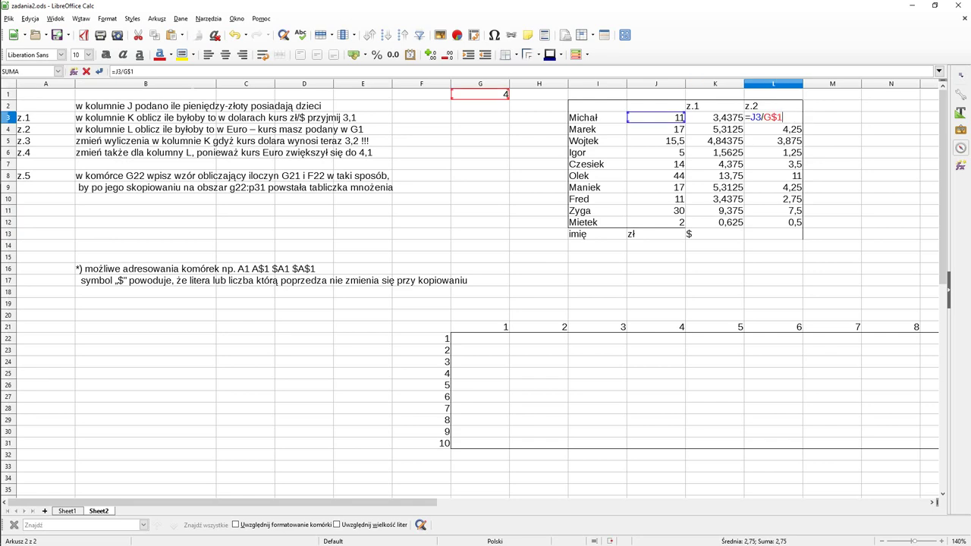
key(Escape)
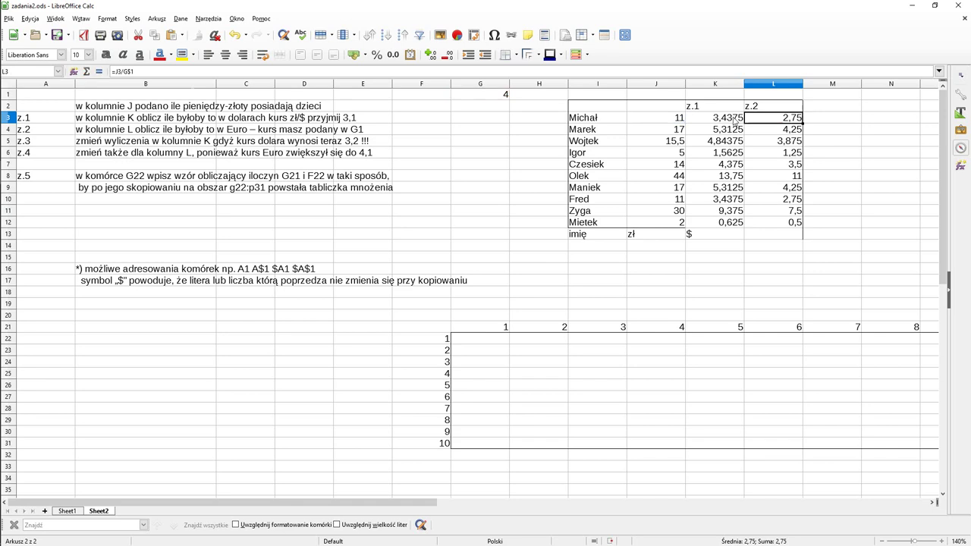
click(505, 98)
key(F2)
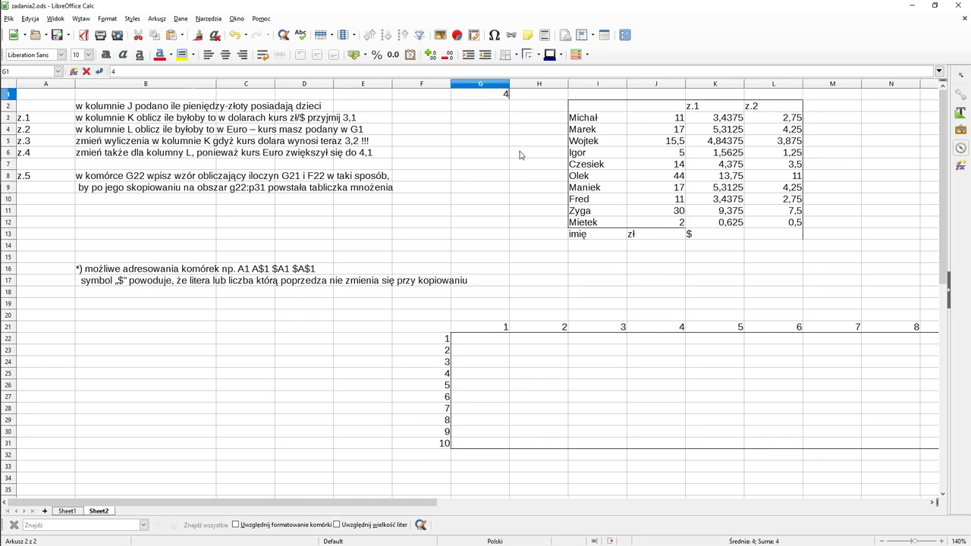
text(,1)
key(Return)
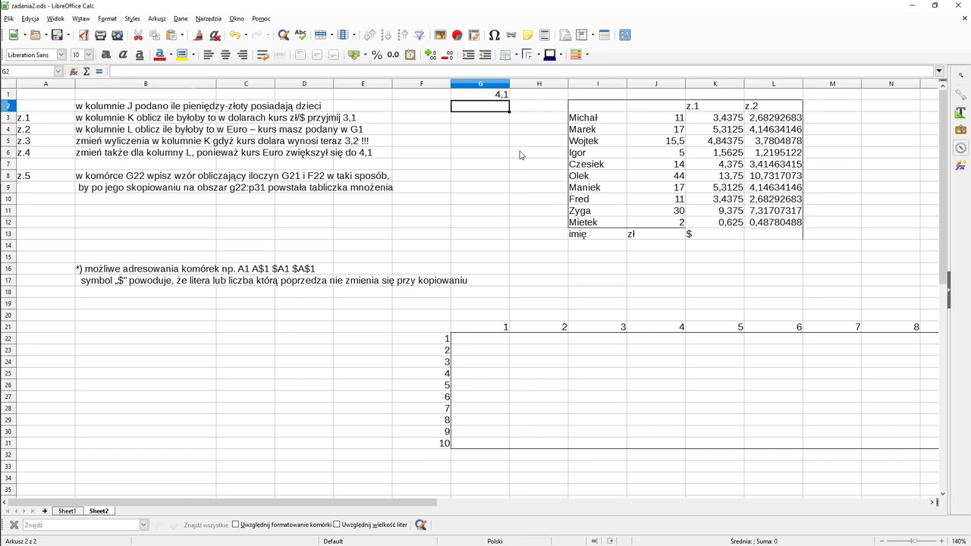
- Examine whether the euro formulas in L3, L7, L9 and L11 all refer to the rate cell G1
click(500, 96)
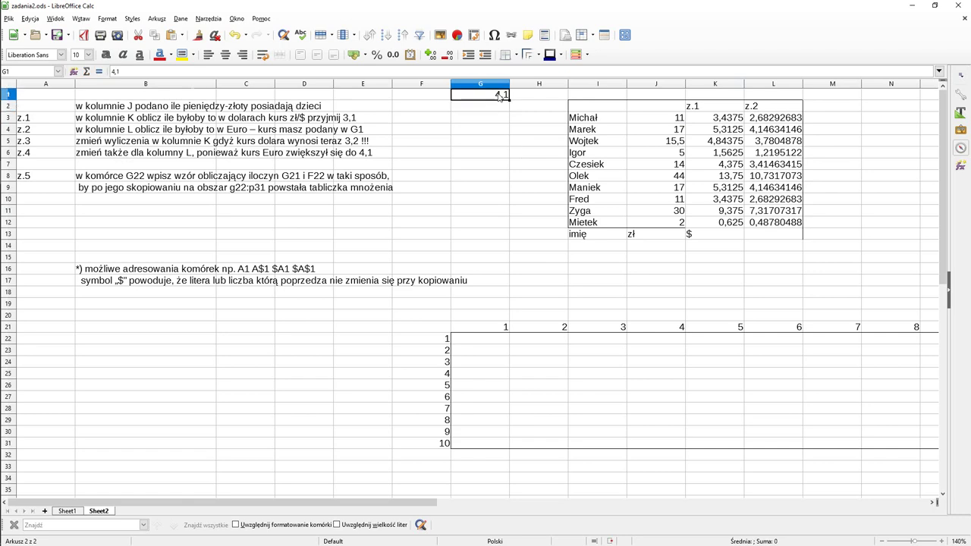
click(777, 123)
double_click(776, 123)
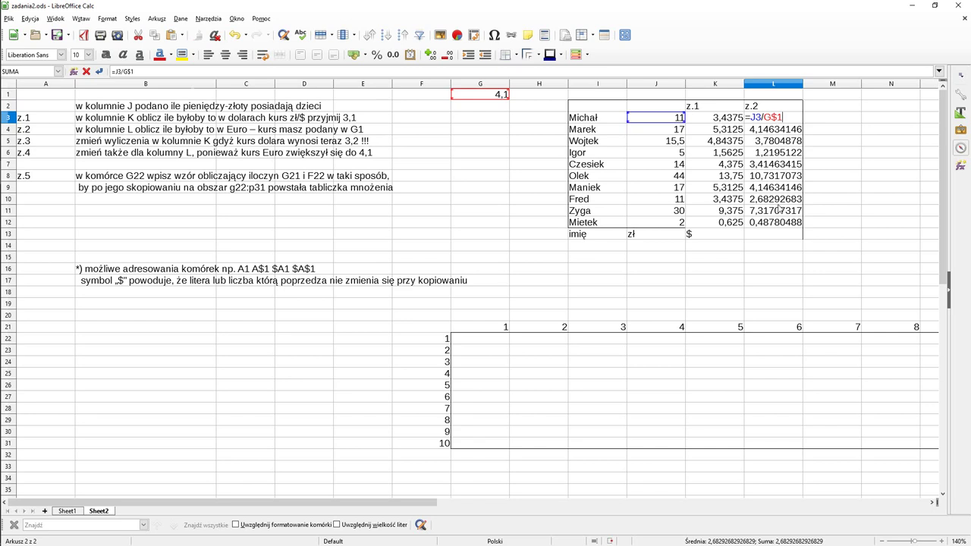
key(Escape)
double_click(776, 166)
key(Escape)
double_click(776, 188)
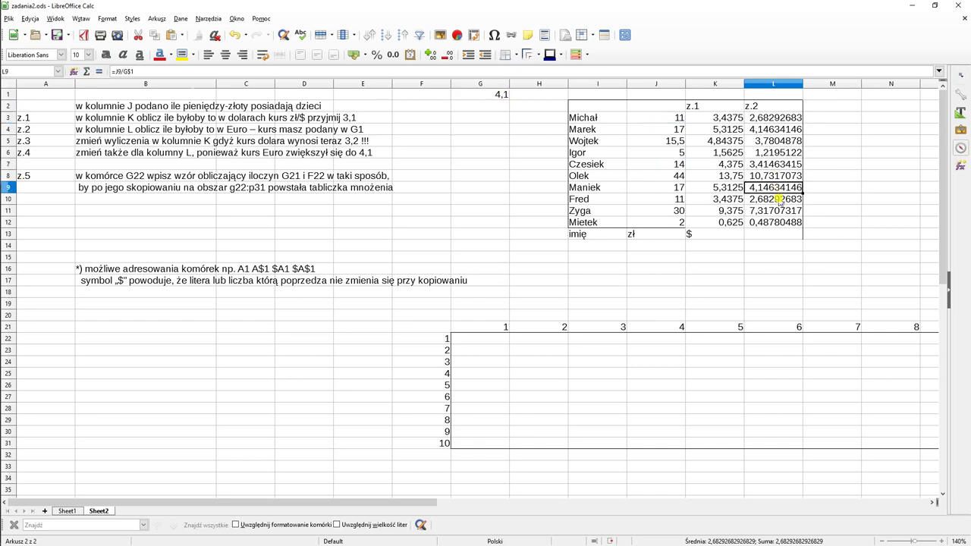
key(Escape)
click(780, 212)
double_click(777, 212)
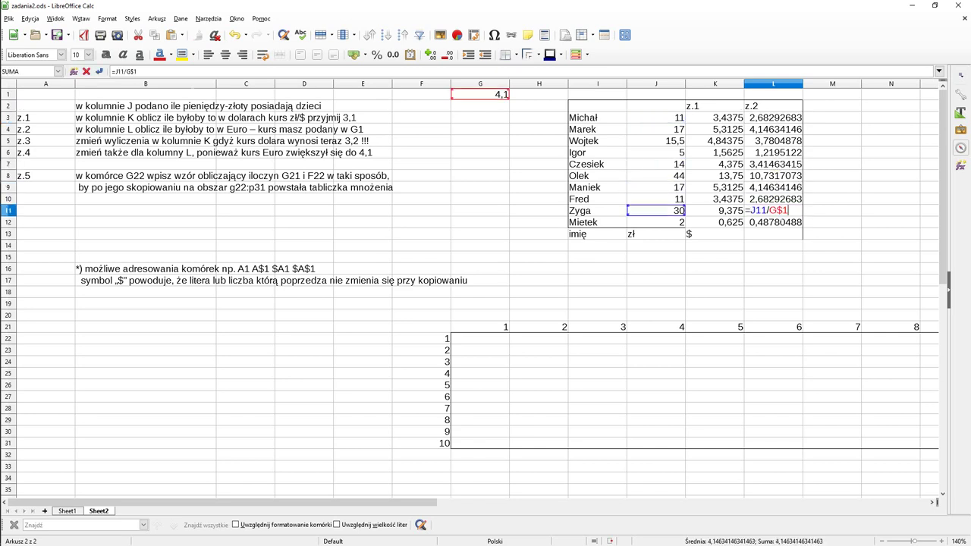
key(Escape)
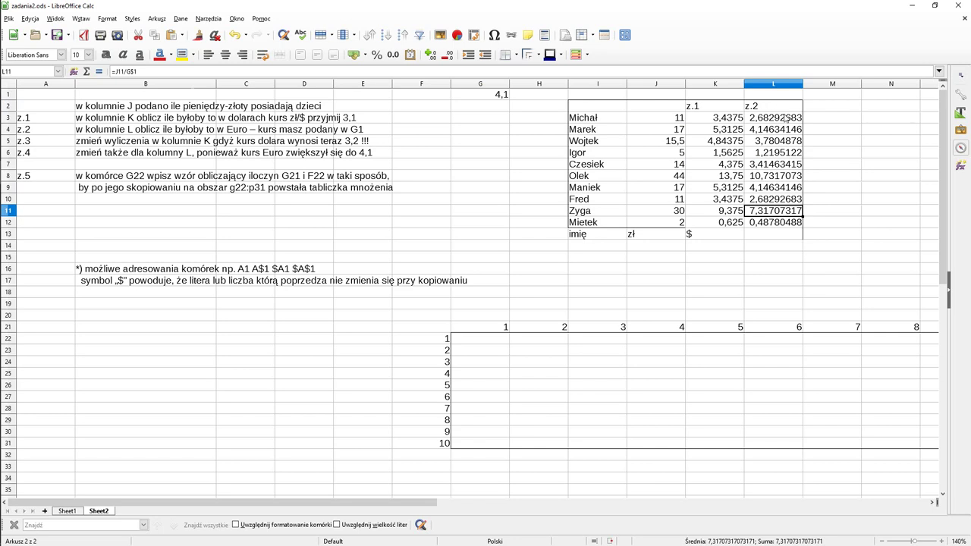
- Compare the dollar formula in K3 with the euro formula in L3 to see how each refers to its exchange rate
click(704, 120)
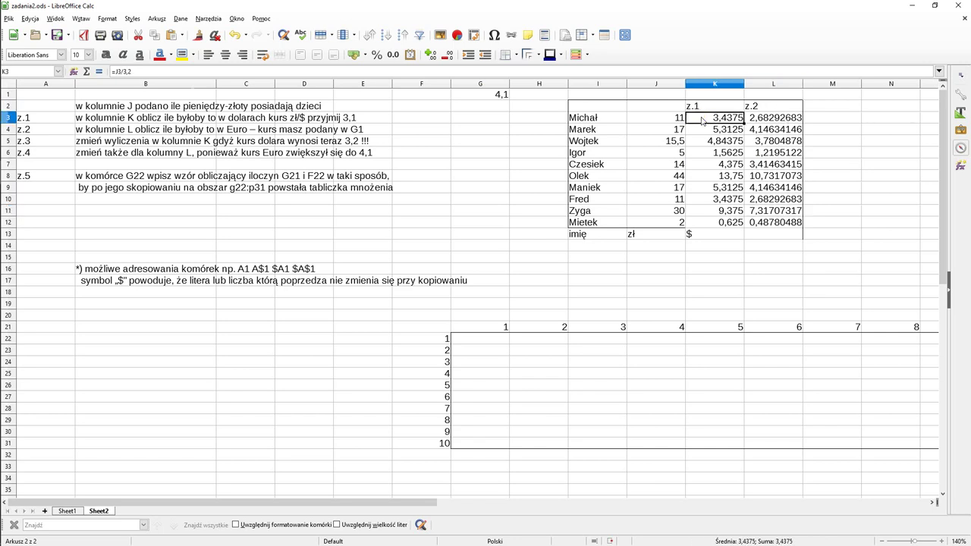
double_click(702, 120)
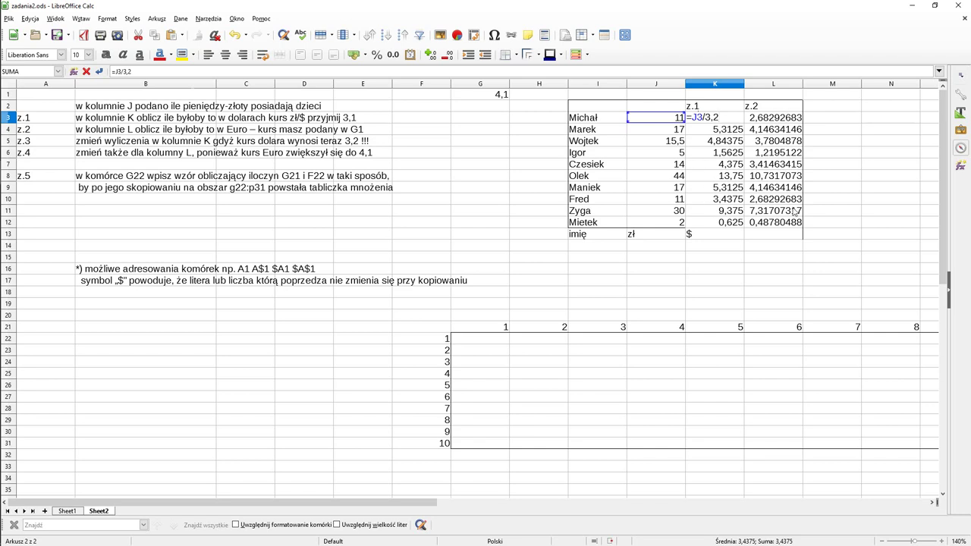
click(779, 121)
double_click(779, 121)
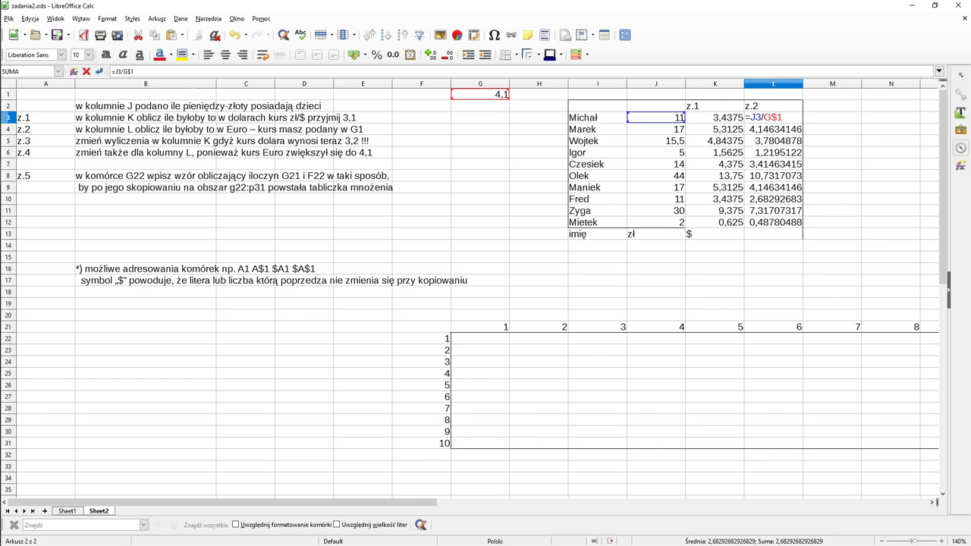
key(Return)
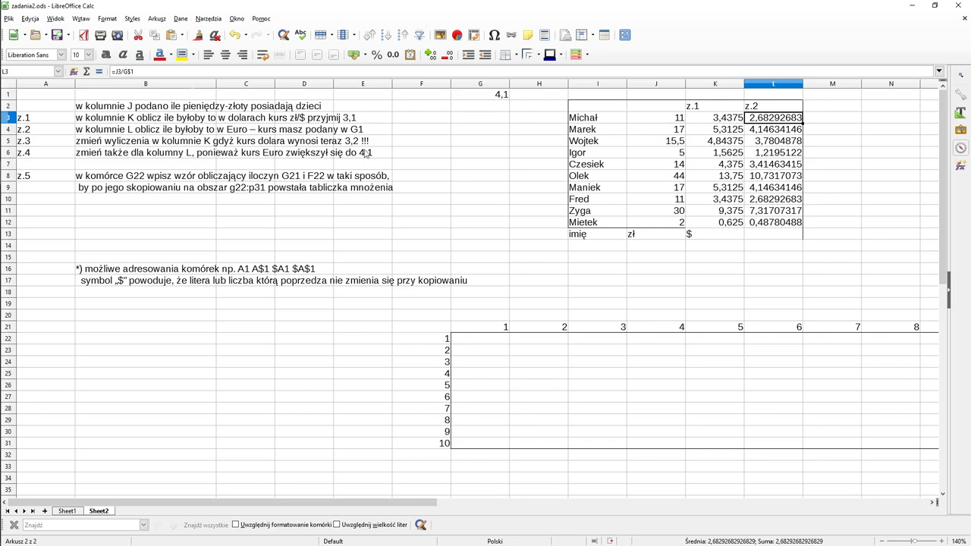
click(714, 120)
double_click(715, 120)
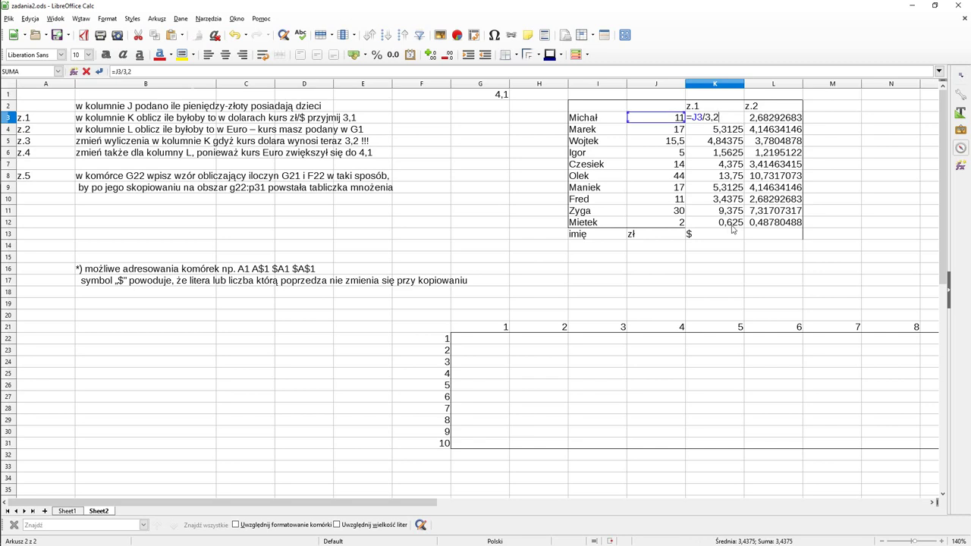
key(Escape)
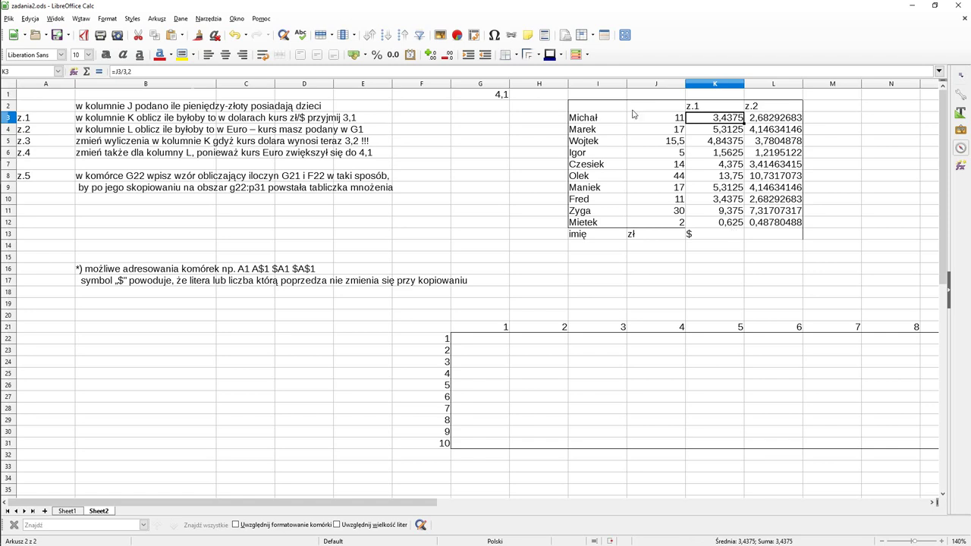
- Change the euro exchange rate in G1 to 3,9
click(505, 97)
key(F2)
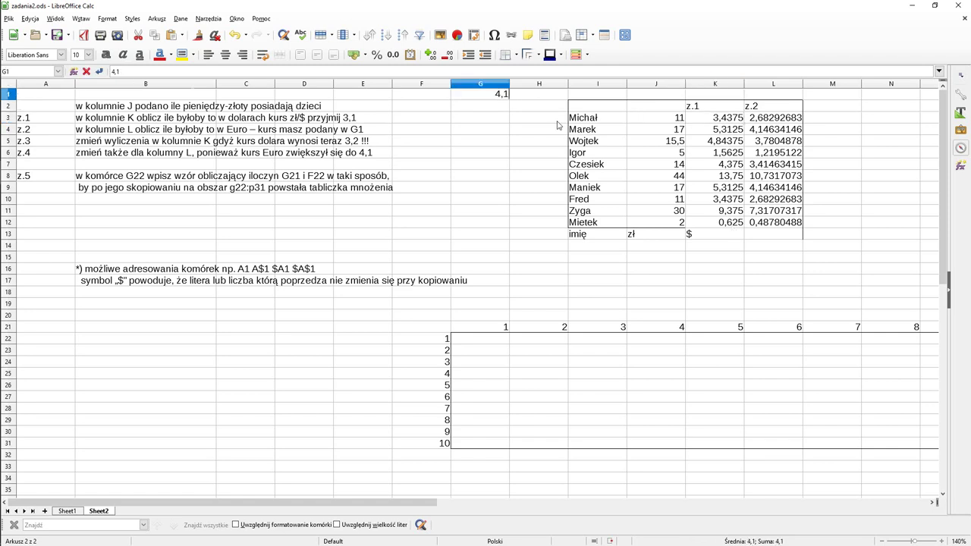
key(BackSpace)
text(3,9)
key(Return)
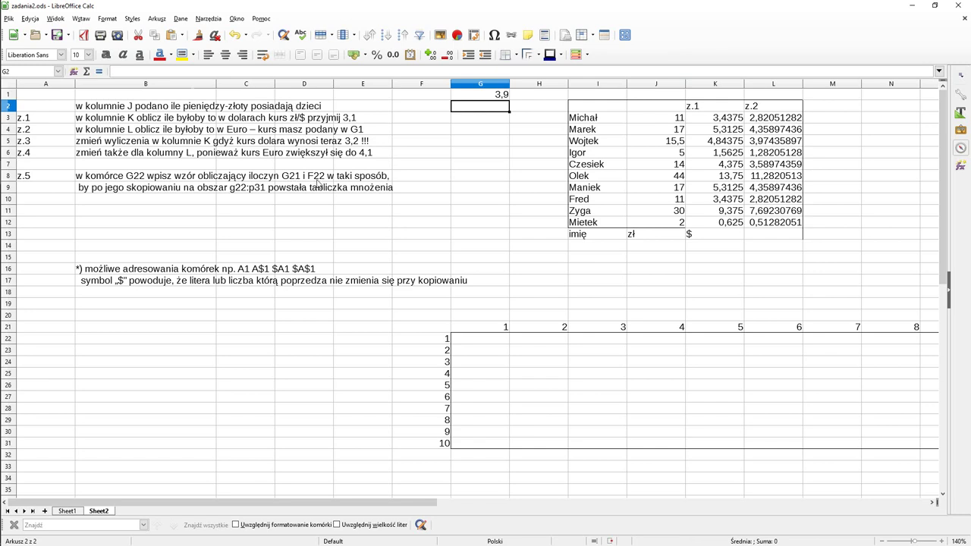
- Enter the multiplication formula =G21*F22 in cell G22, the first cell of the multiplication table
click(479, 344)
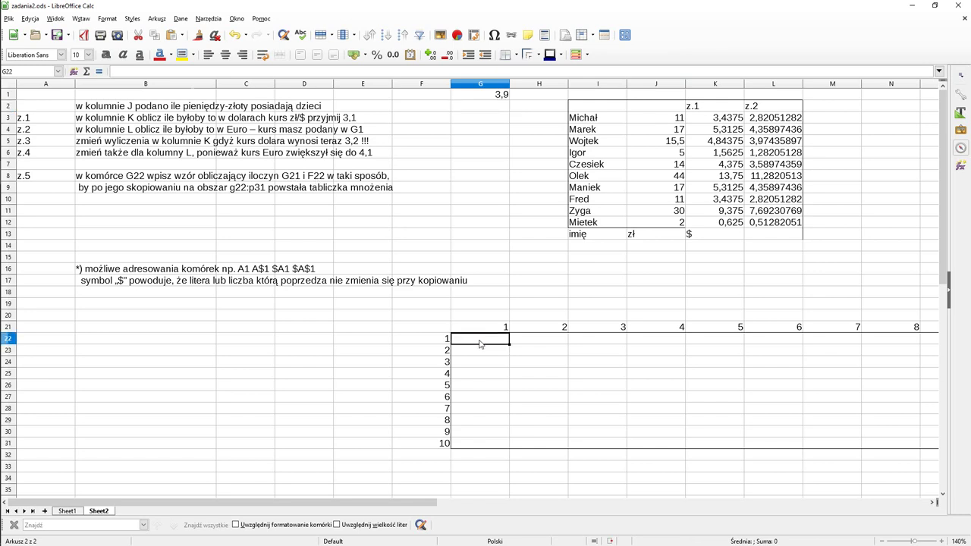
click(482, 328)
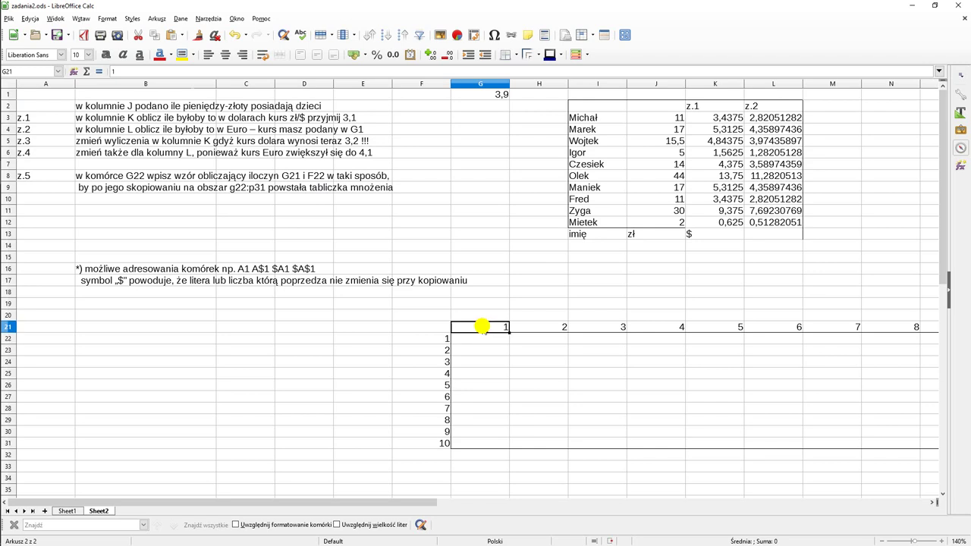
click(429, 345)
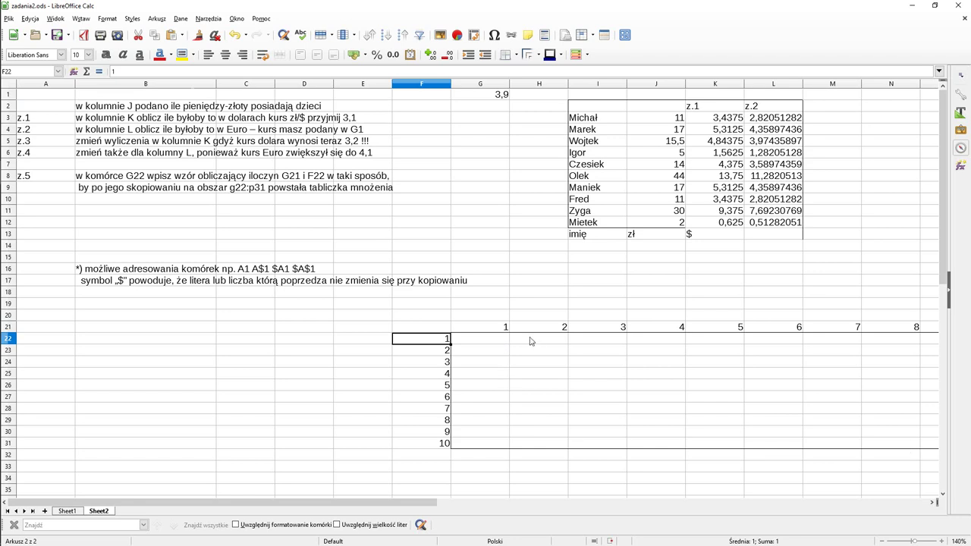
click(492, 340)
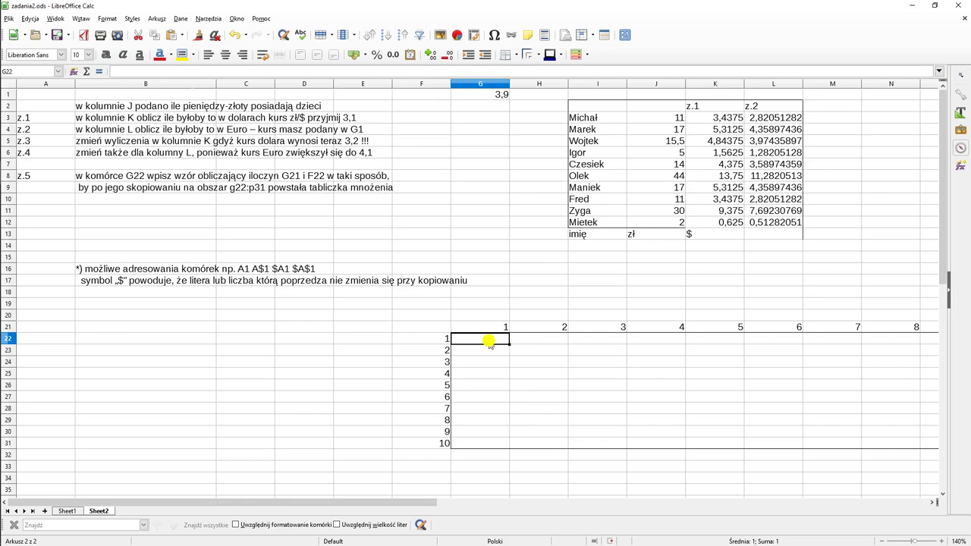
text(=)
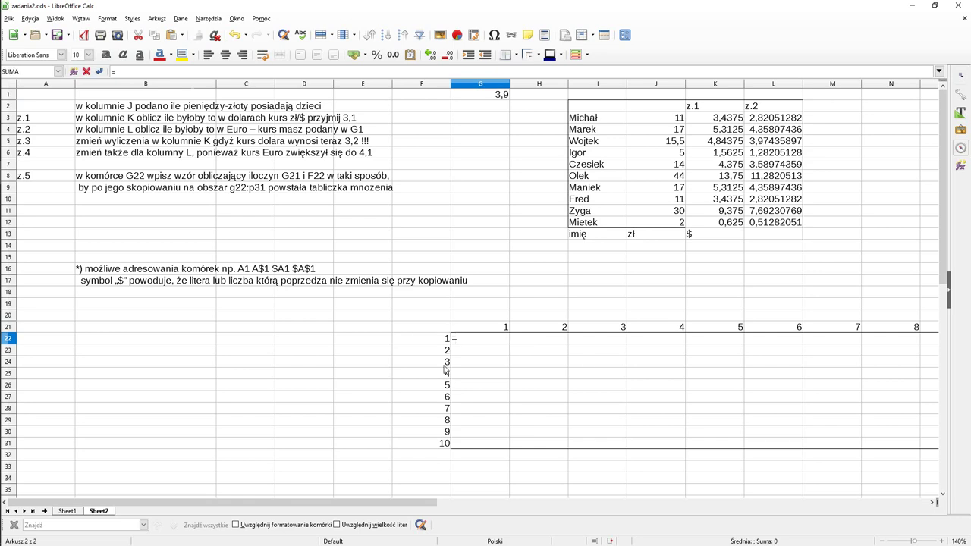
click(467, 326)
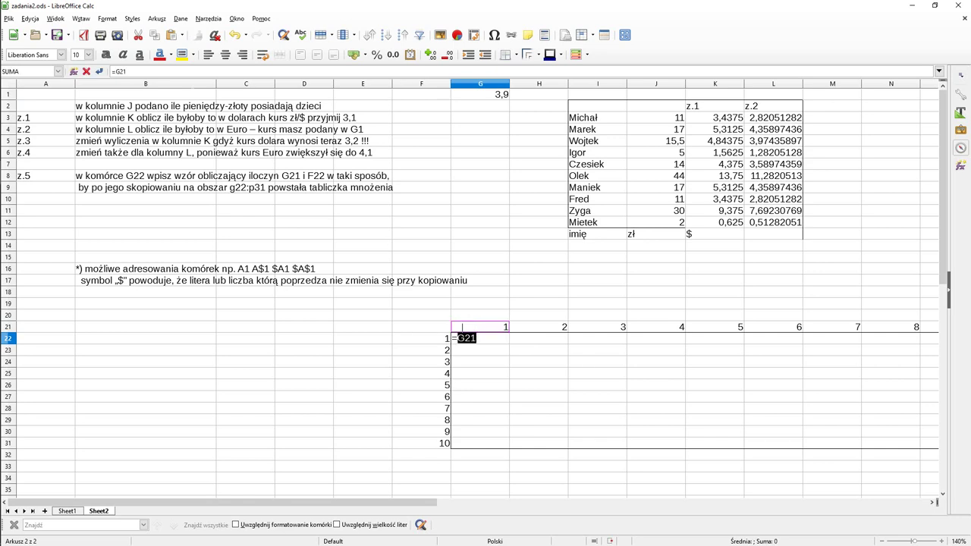
text(*)
click(435, 345)
key(Return)
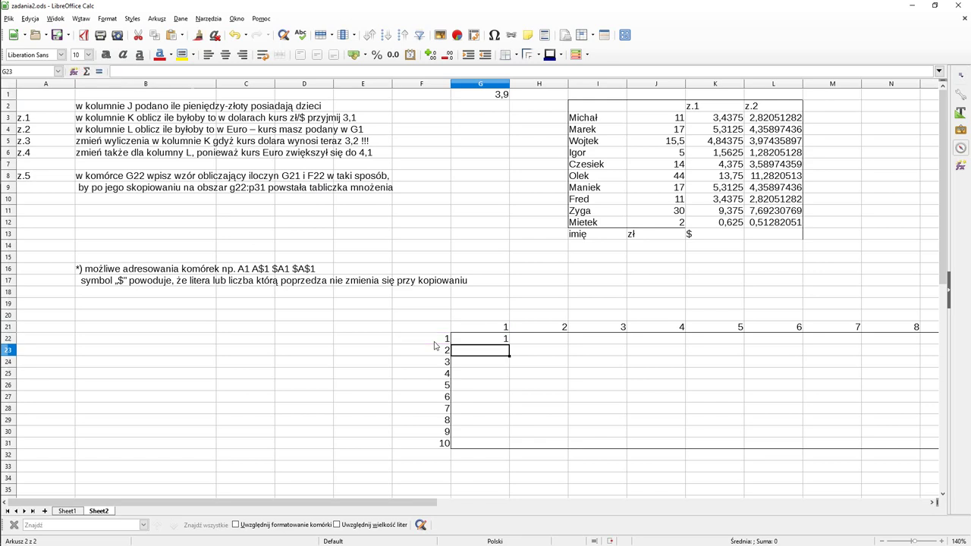
- Fill G22's formula down into G23 and check which cells the copied formula multiplies
key(Up)
drag(508, 343, 500, 357)
click(501, 351)
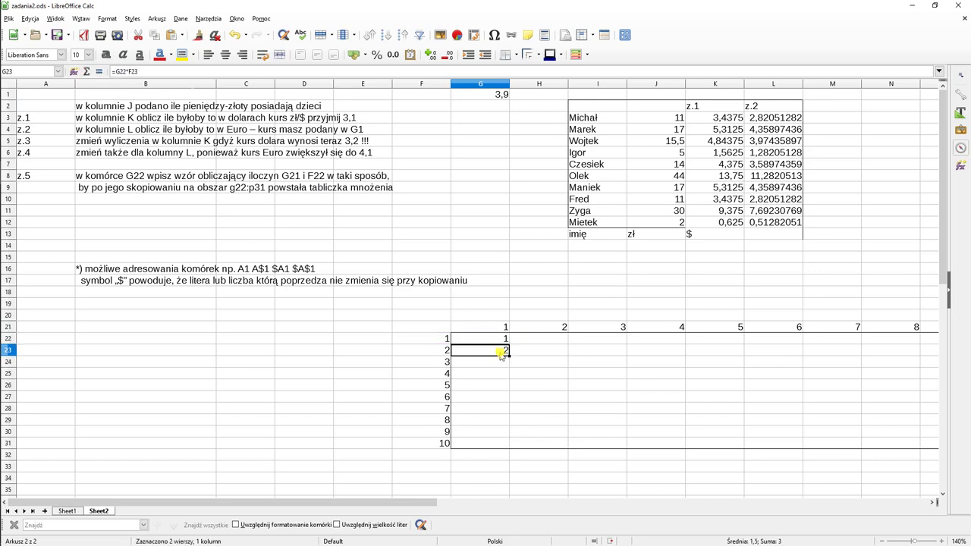
double_click(501, 351)
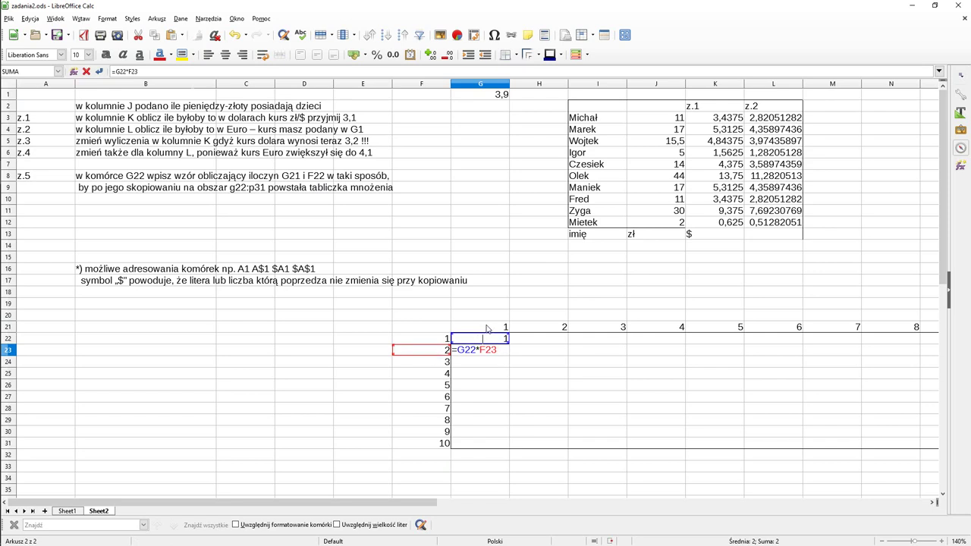
key(Return)
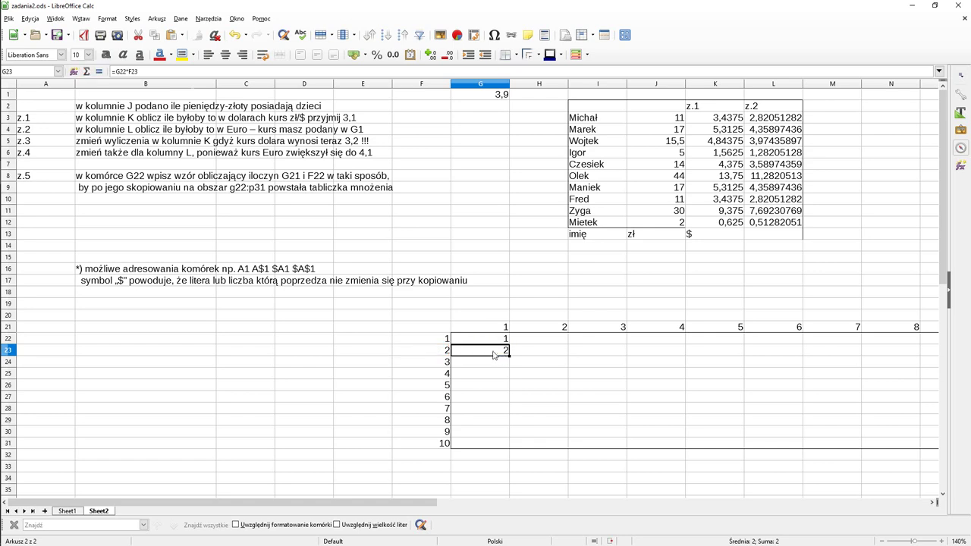
- Extend the formula from G23 into G24 and inspect the references it uses against those in G22
click(506, 353)
drag(508, 363, 505, 372)
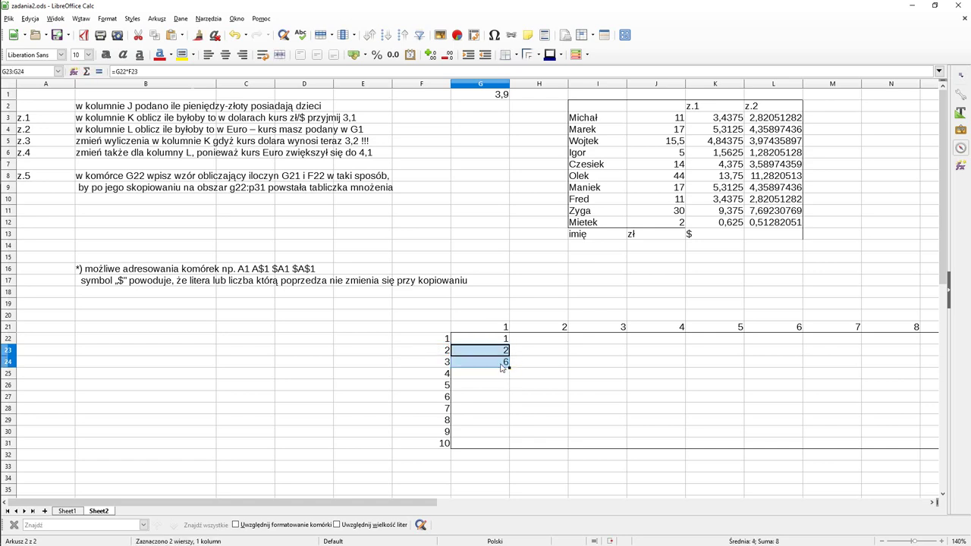
click(500, 365)
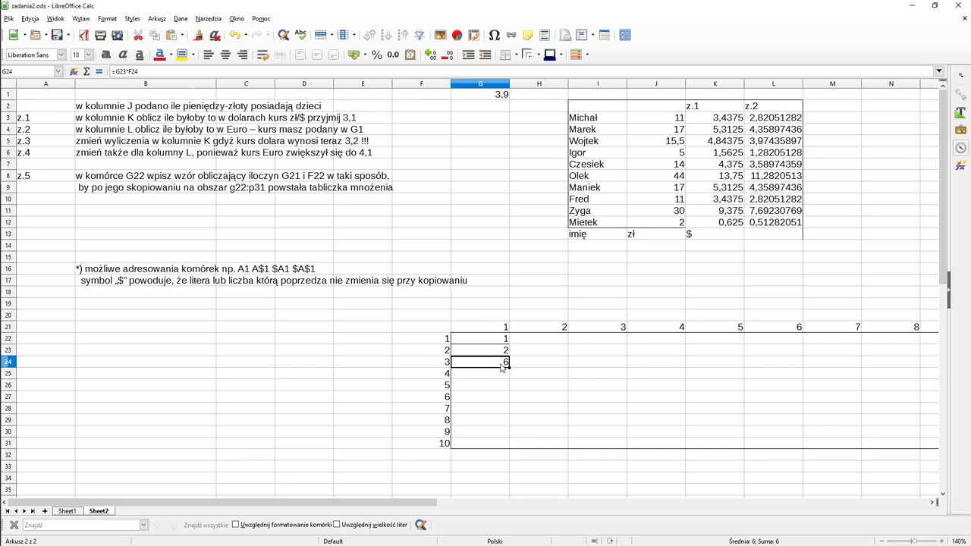
double_click(500, 367)
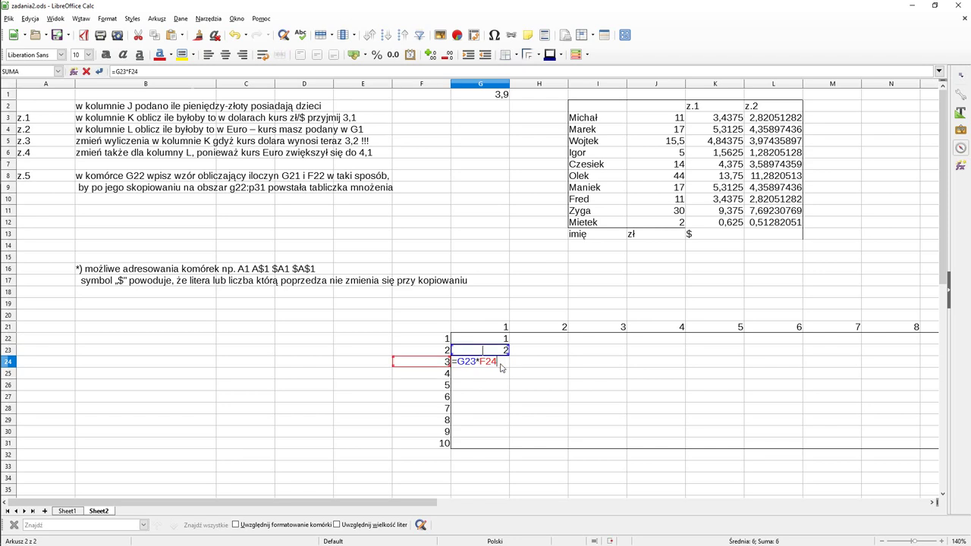
click(486, 337)
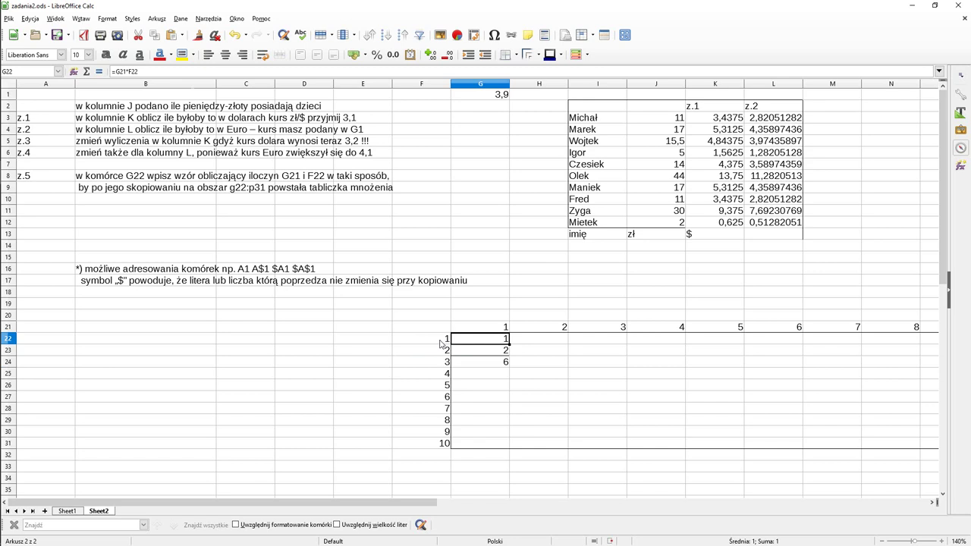
click(600, 431)
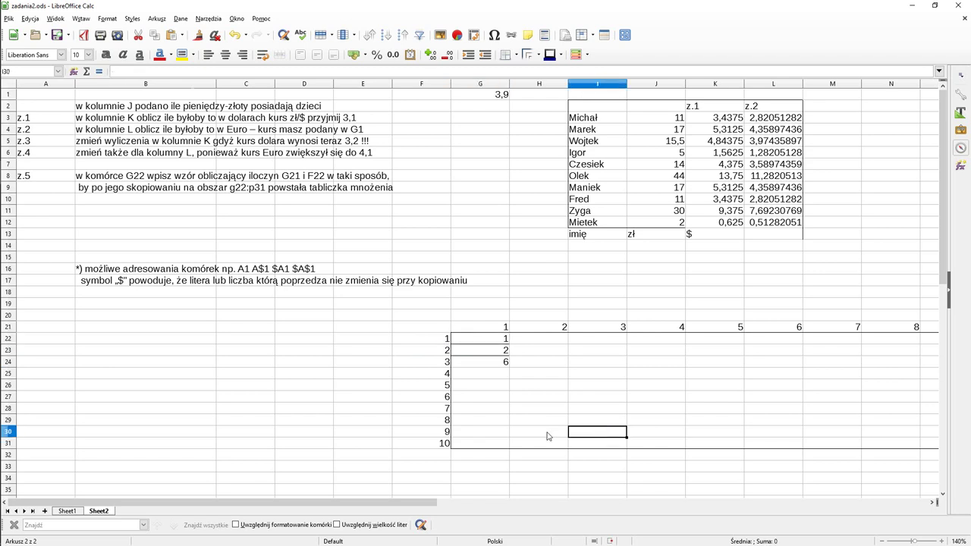
click(492, 364)
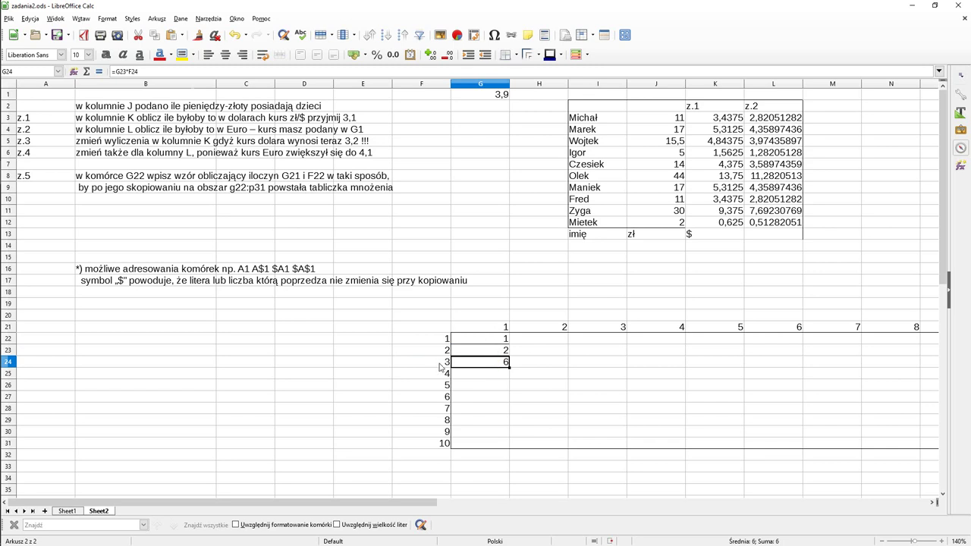
- Copy G22's formula across into H22:I22 and check which cells the formula in I22 multiplies
click(476, 343)
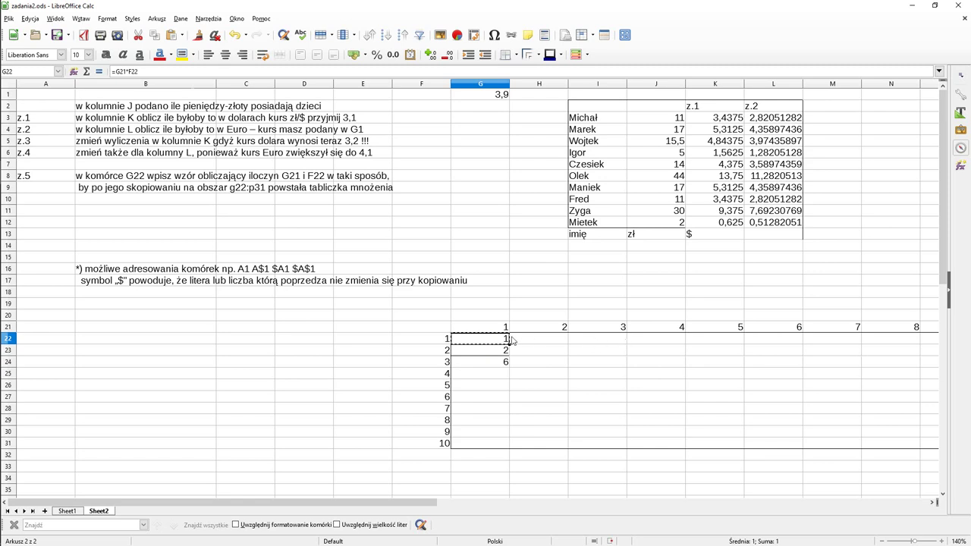
drag(531, 343, 590, 338)
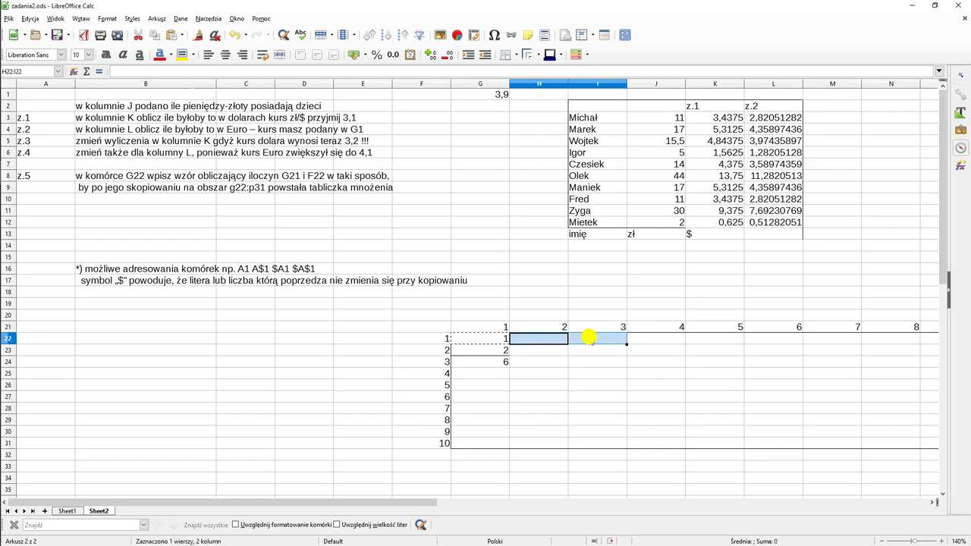
key(ctrl+v)
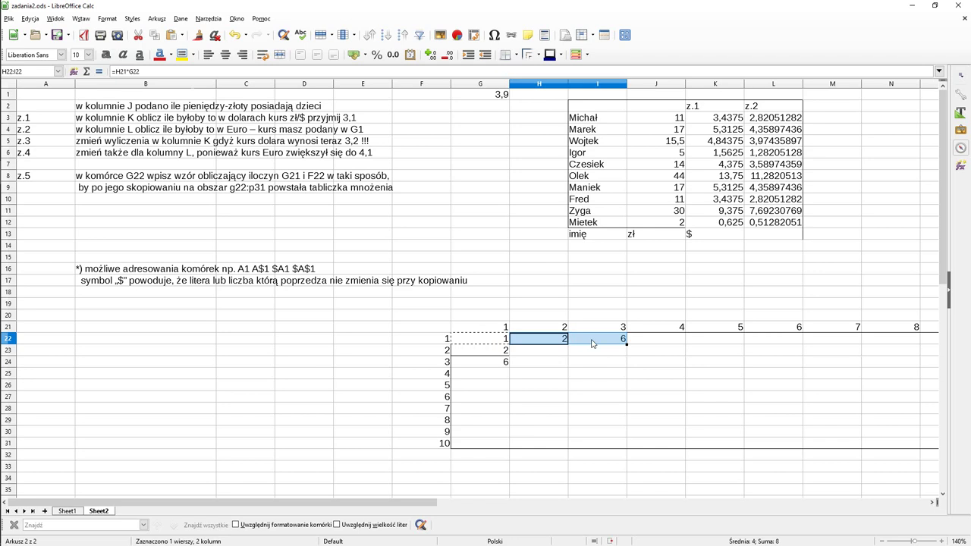
click(592, 343)
double_click(599, 339)
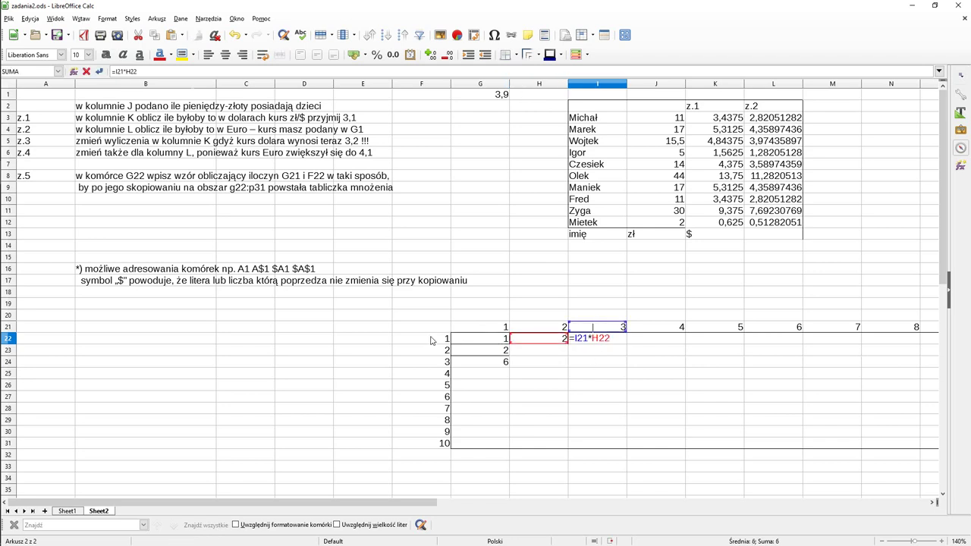
key(Return)
- Change the formula in G22 to =G$21*$F22, locking the header row and the header column, and review its references
click(493, 341)
double_click(493, 341)
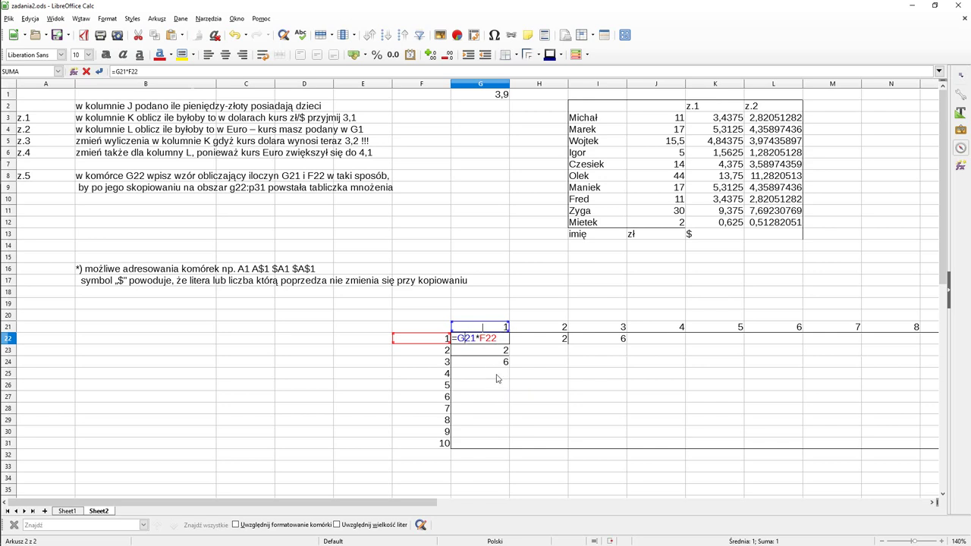
text($)
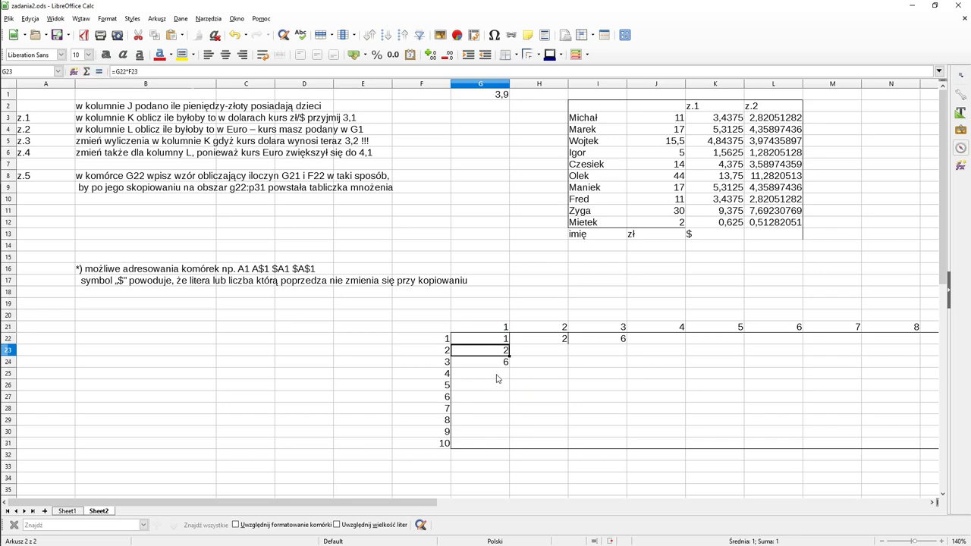
key(Right)
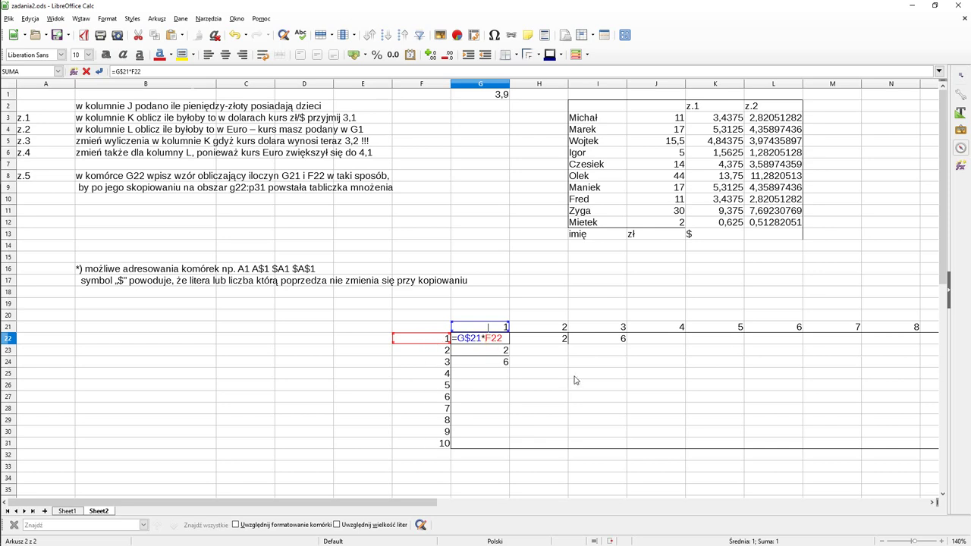
text($)
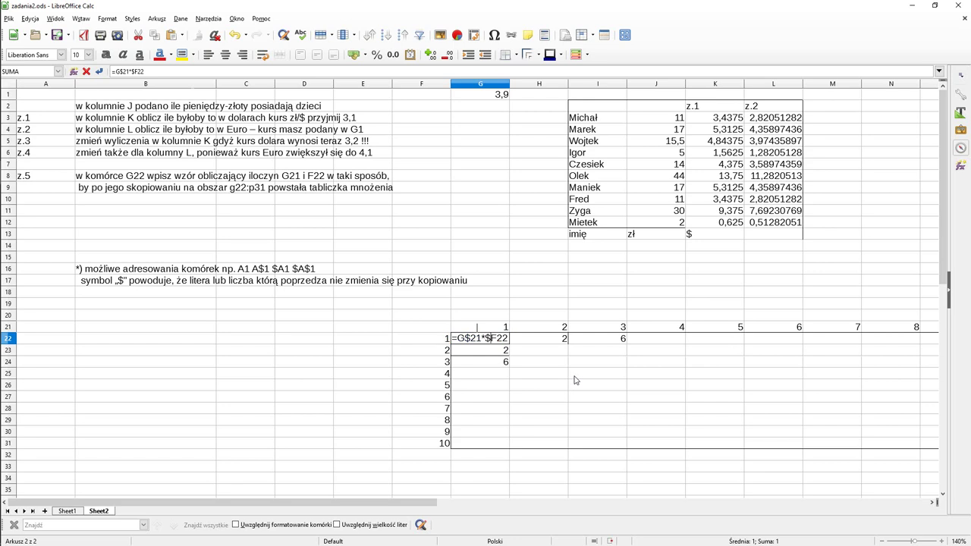
key(Return)
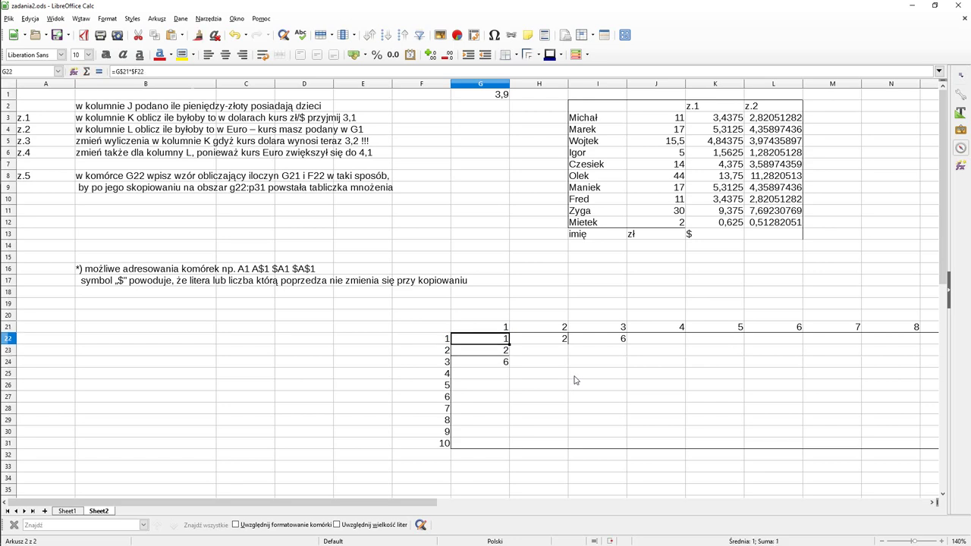
key(F2)
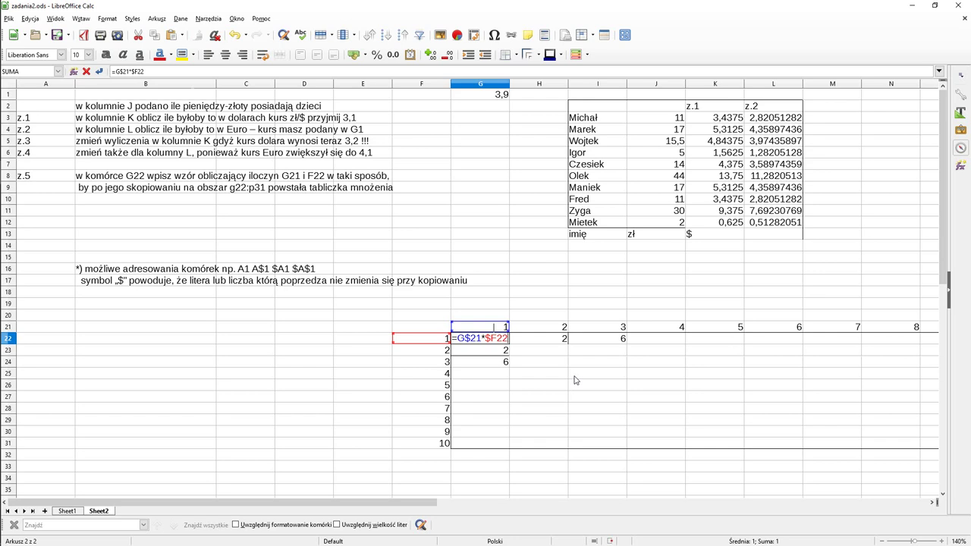
key(Escape)
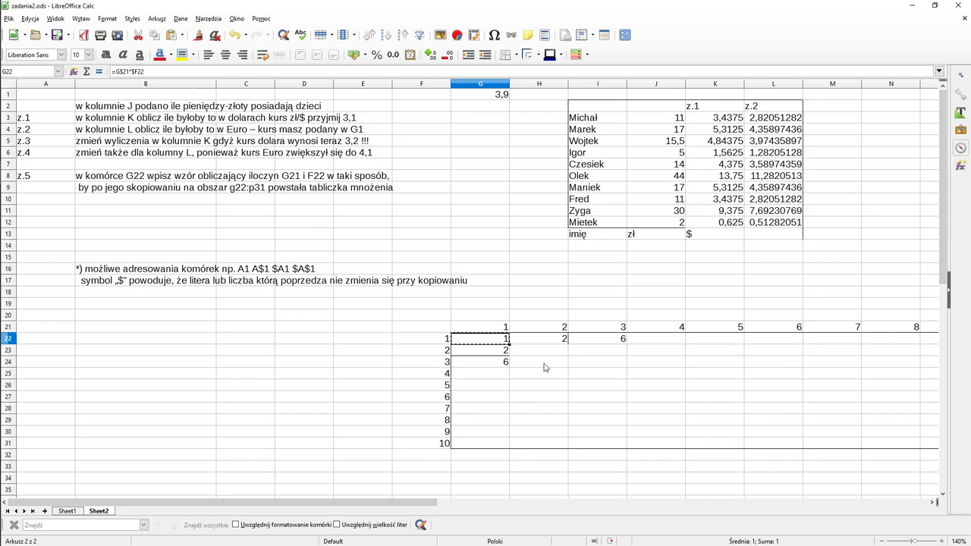
- Paste the copied G22 formula over the whole range G22:P31, replacing the existing contents, to fill in the multiplication table
drag(431, 503, 561, 499)
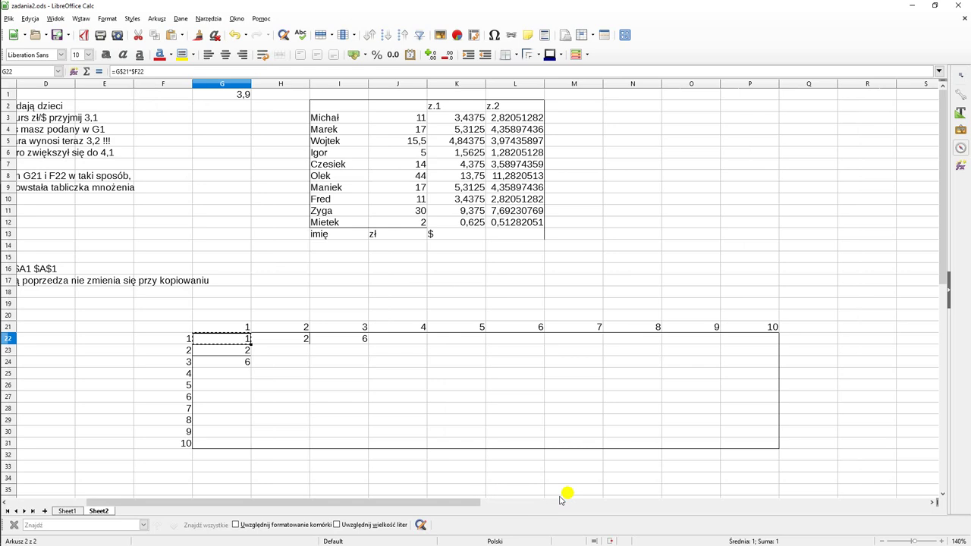
drag(761, 448, 230, 340)
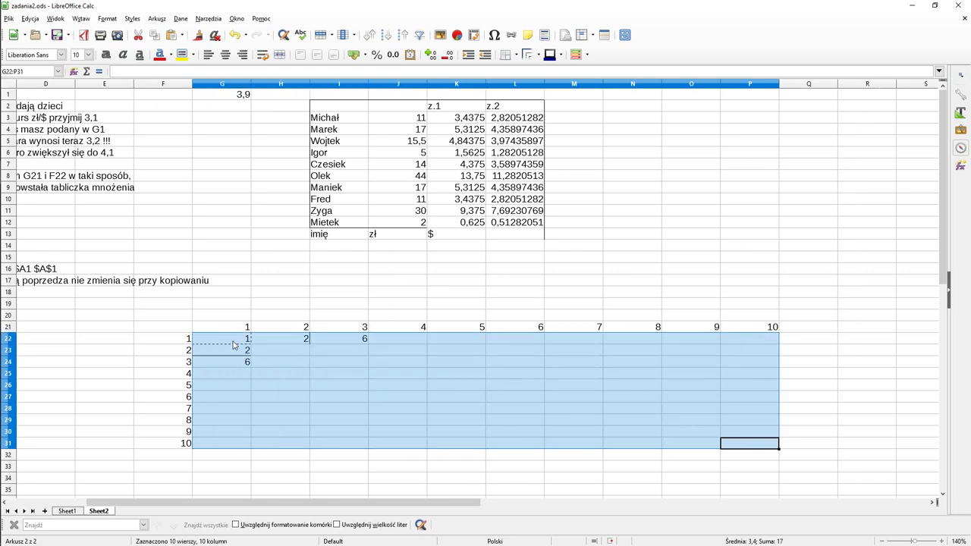
key(ctrl+v)
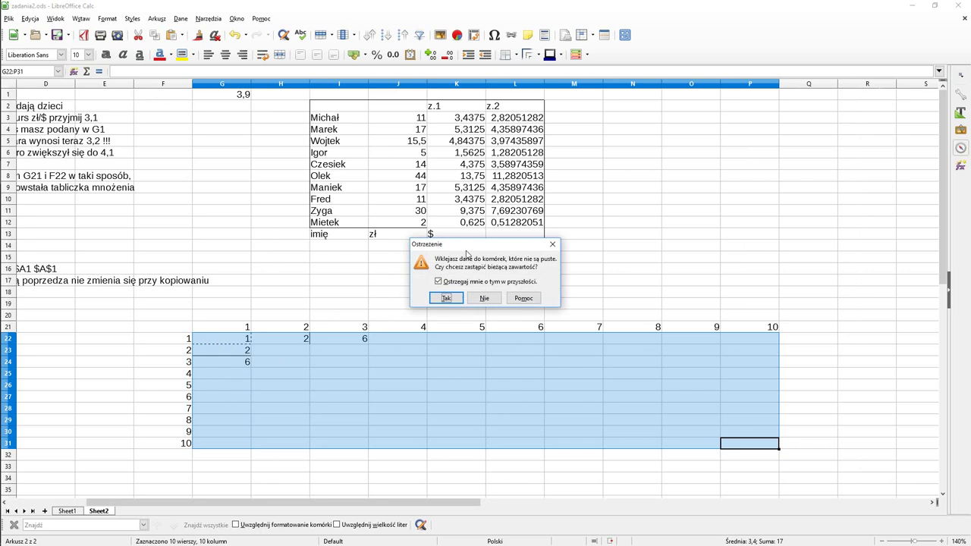
drag(467, 254, 536, 250)
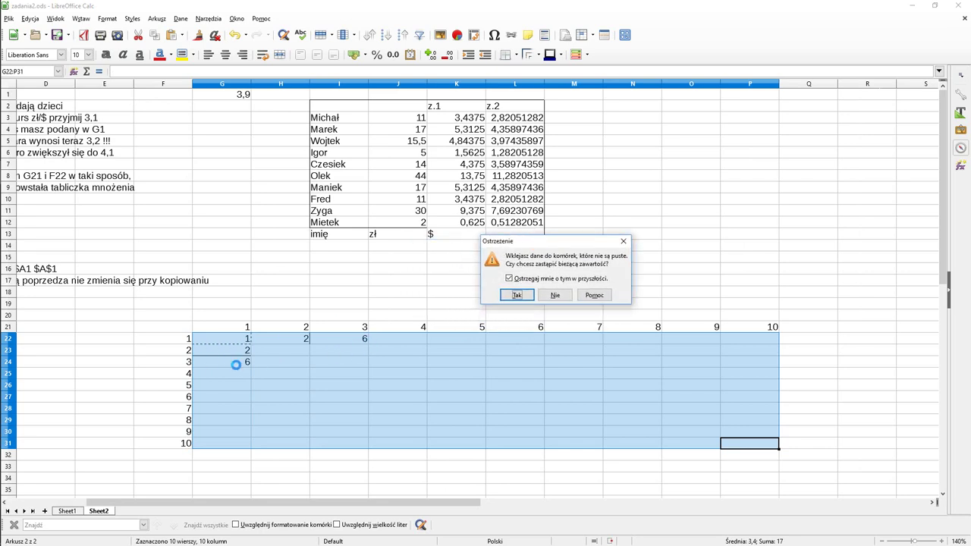
click(518, 295)
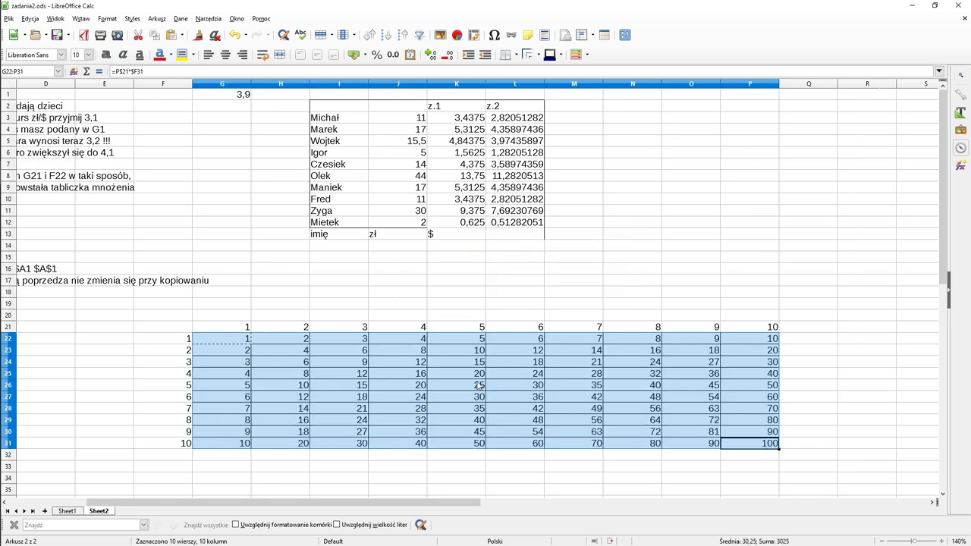
click(497, 307)
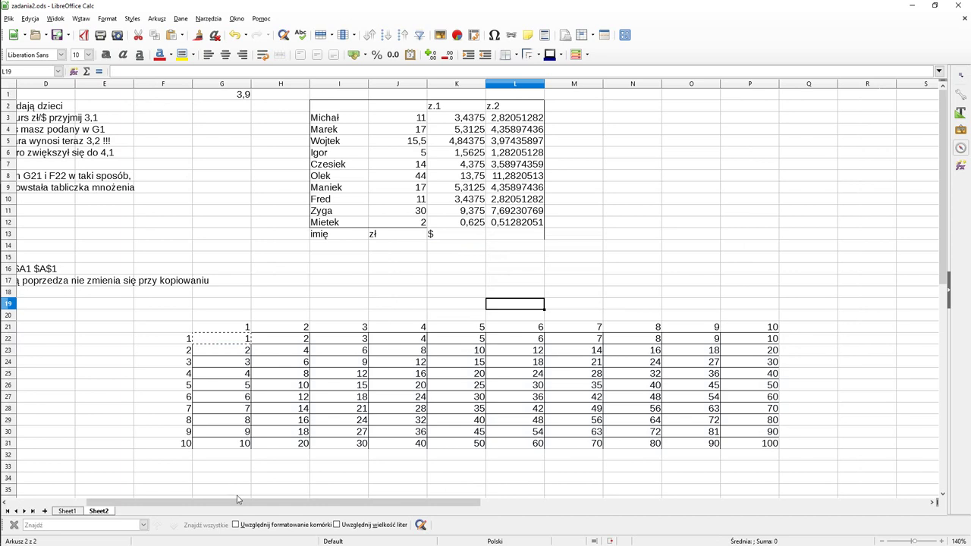
drag(237, 499, 182, 511)
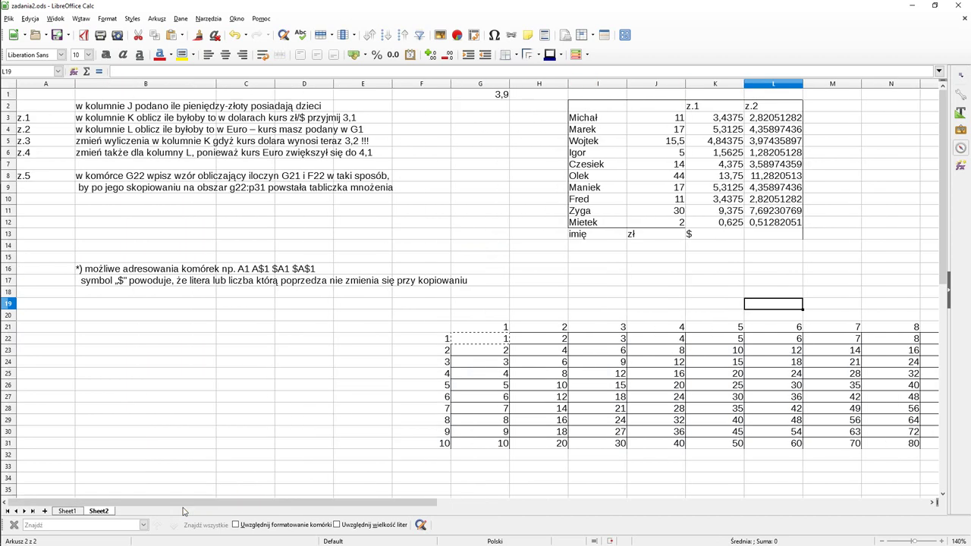